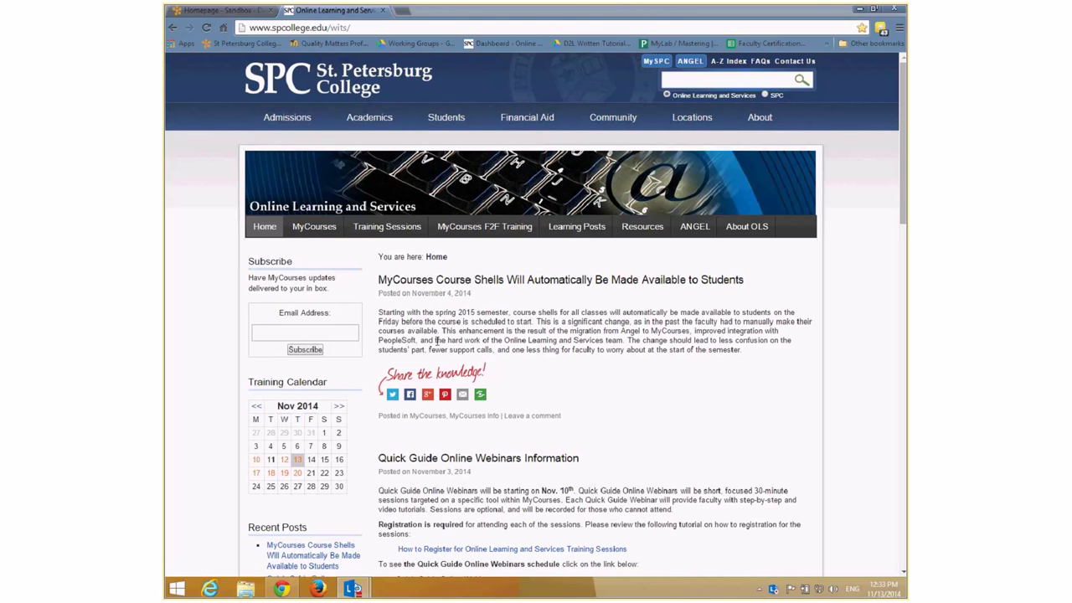
Step: Open the MyCourses Quick Guides page and copy its web address for sharing in the meeting chat
mouse_move(311, 237)
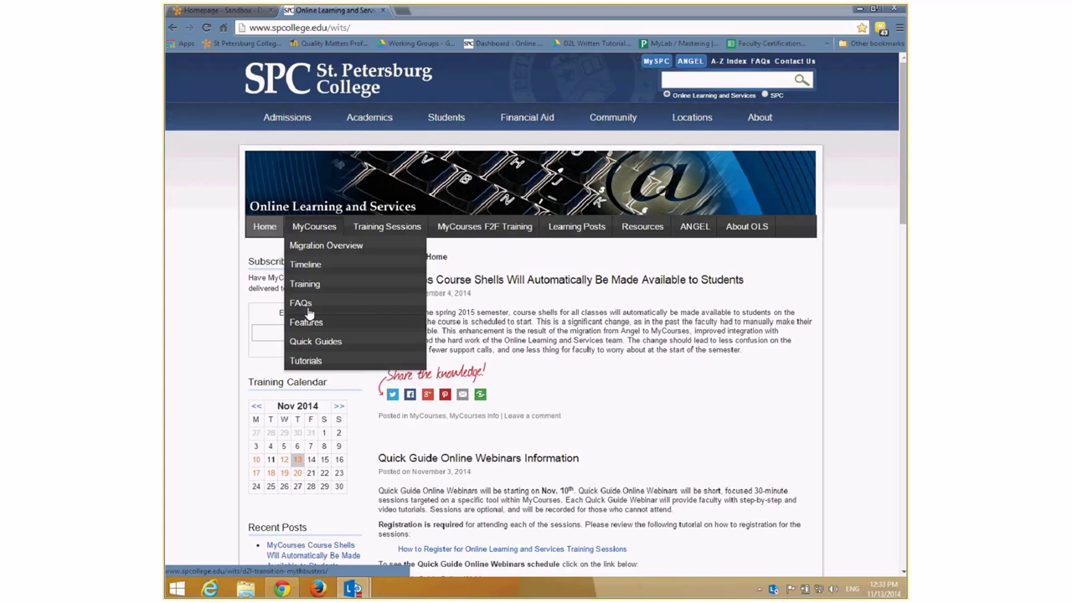
mouse_move(301, 343)
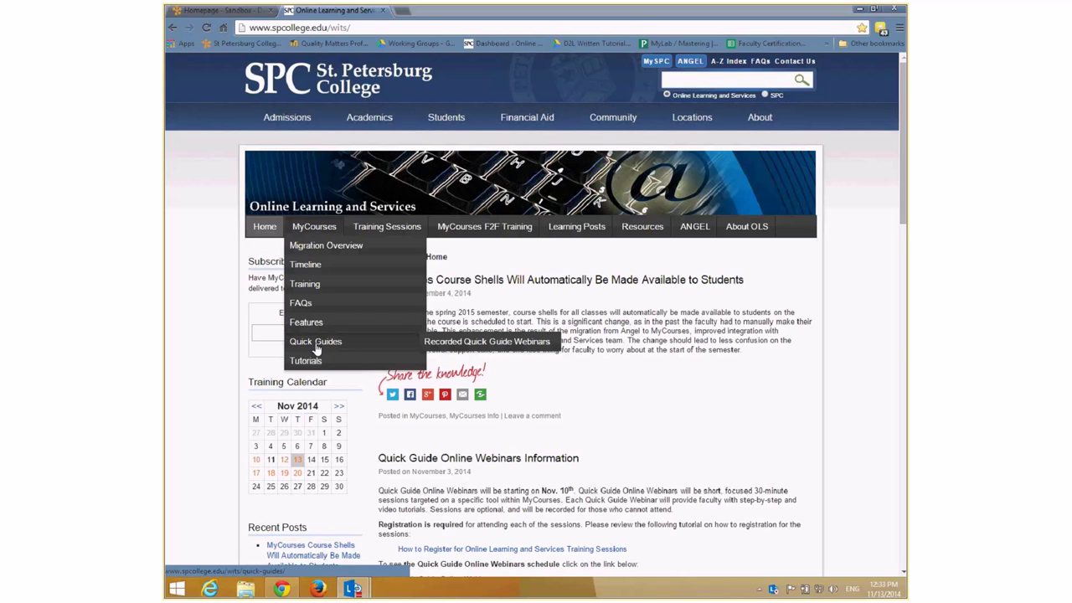
click(472, 345)
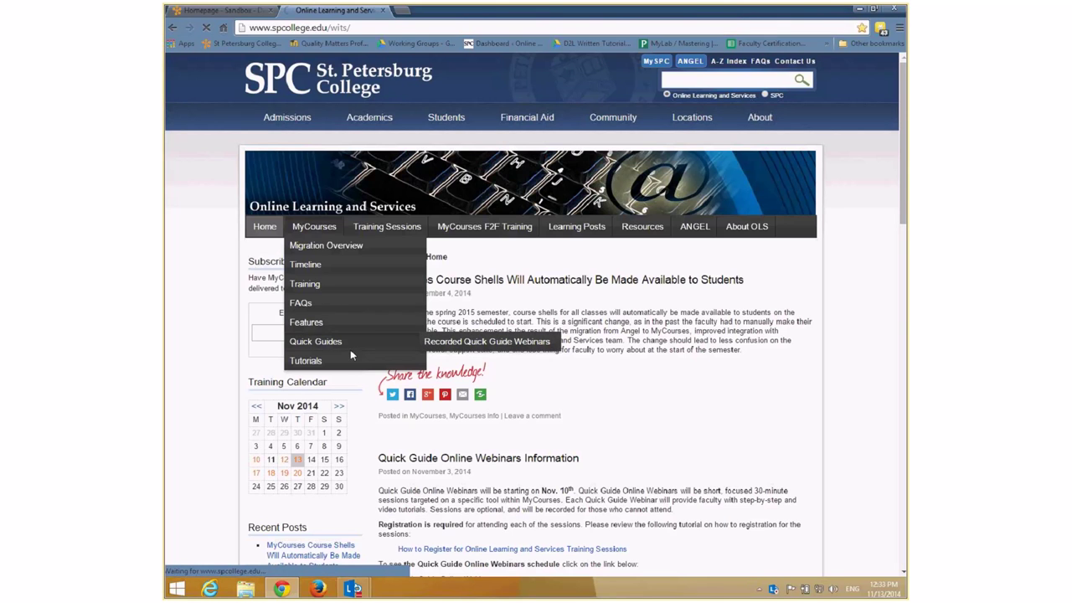
click(341, 342)
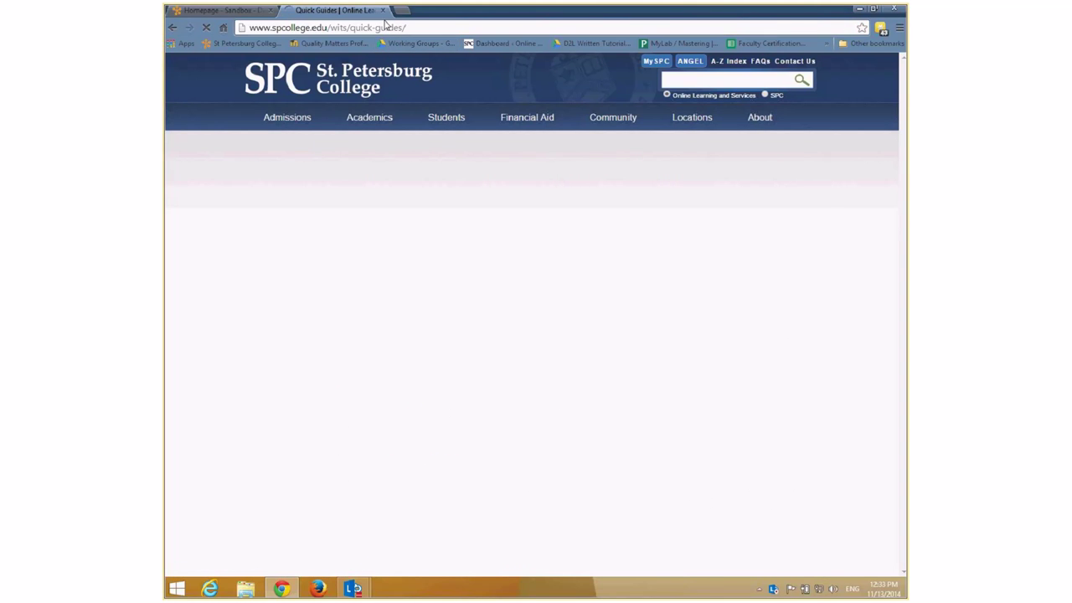
right_click(383, 27)
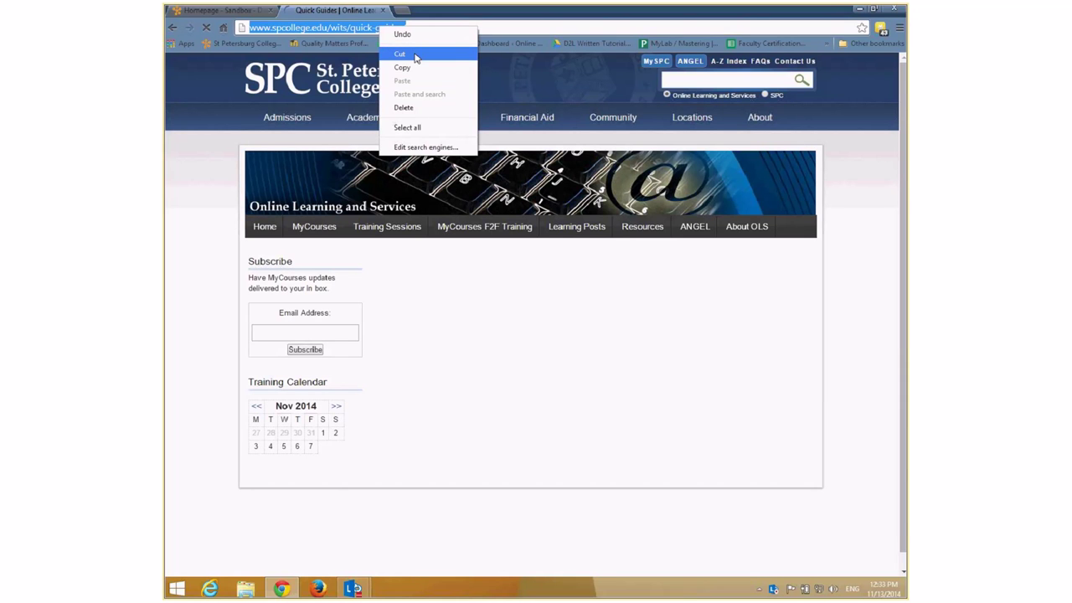
click(402, 67)
key(alt+Tab)
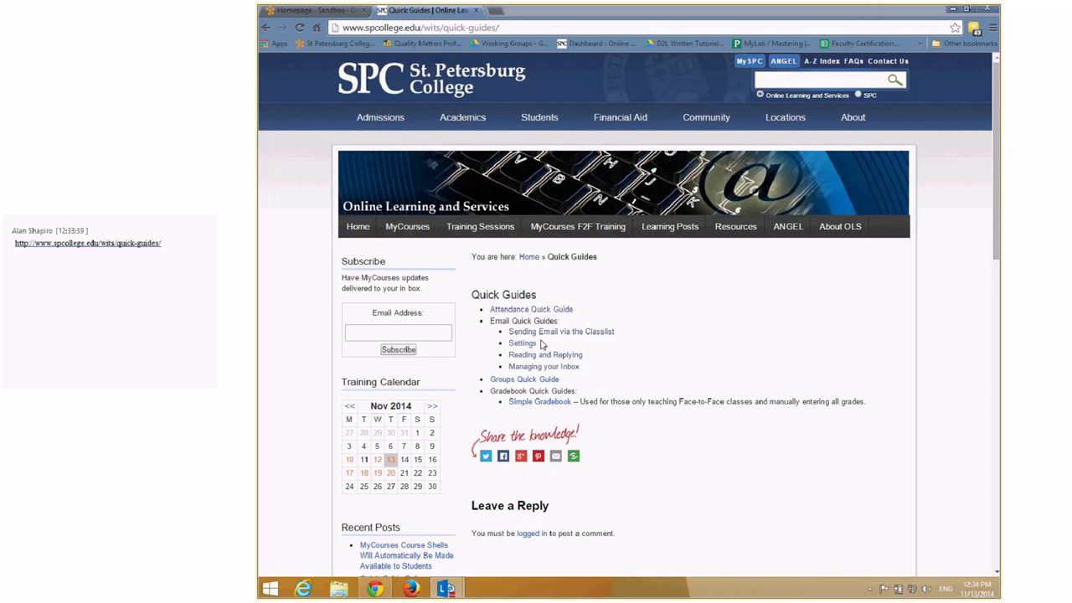
Step: Open the Attendance Quick Guide and review its instructions for setting up a weekly register and entering attendance
click(536, 311)
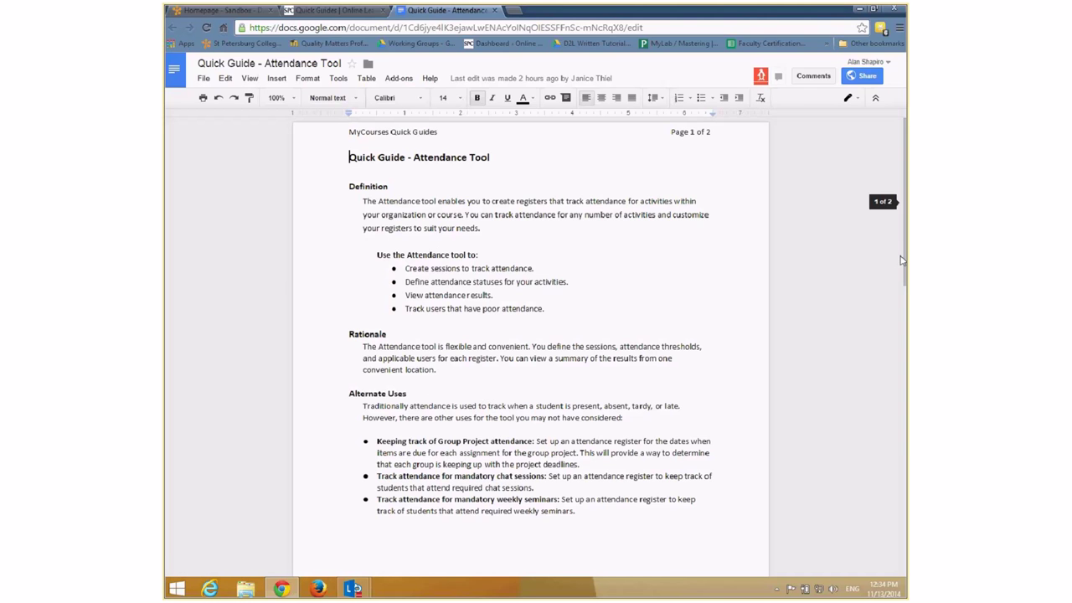
drag(902, 260, 900, 493)
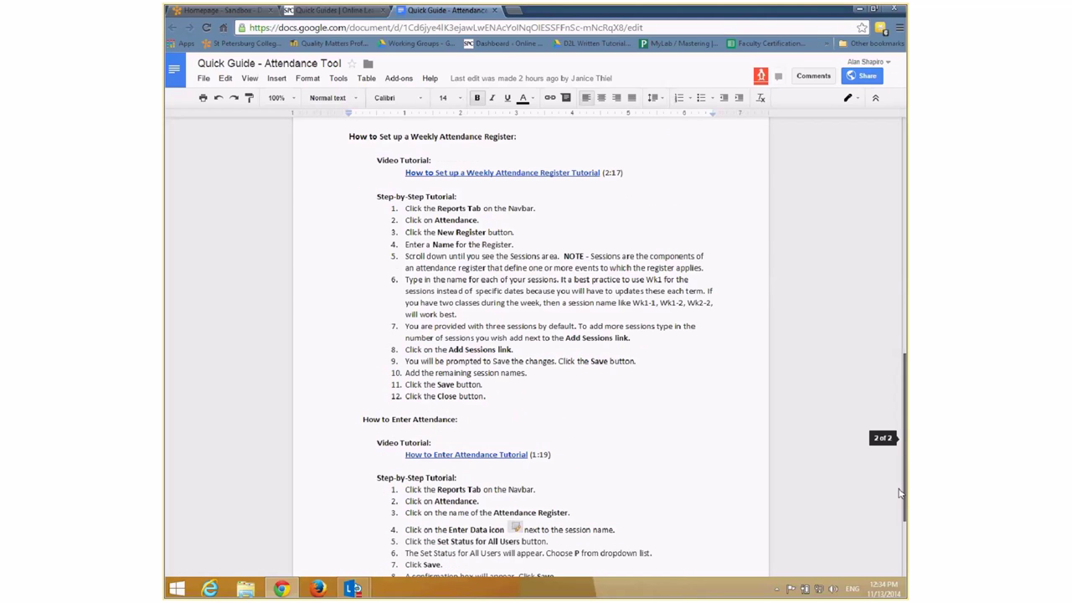
scroll(820, 425, down, 1)
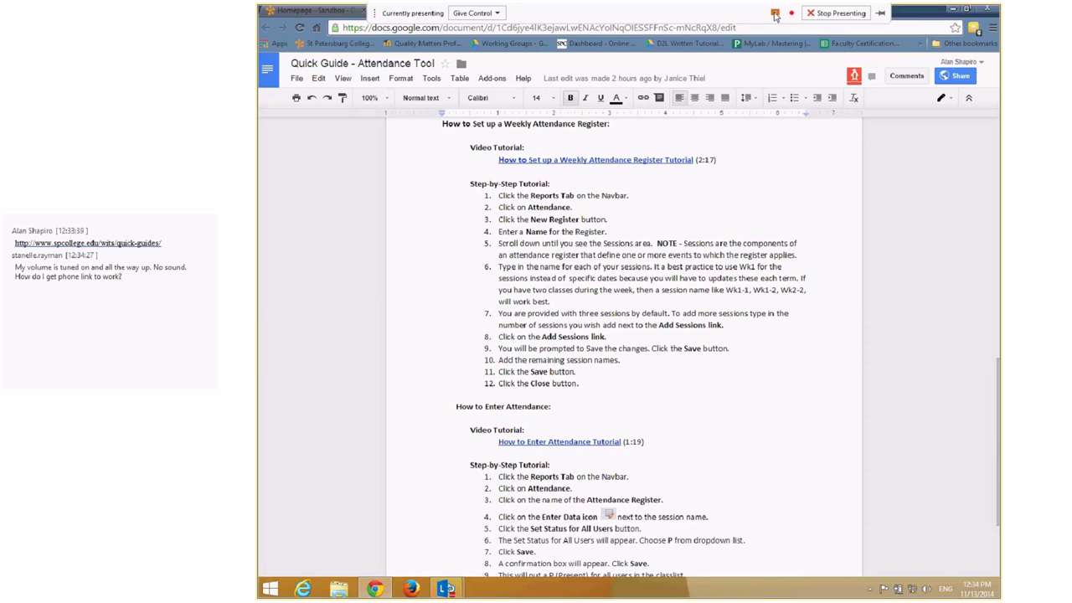
click(897, 280)
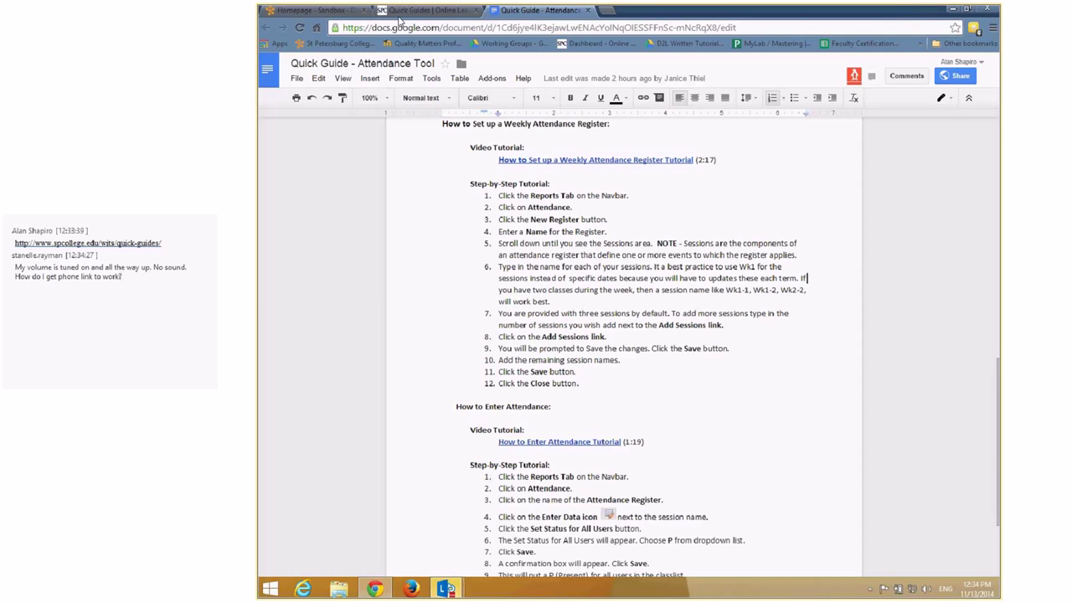
Step: Return to the Sandbox - Demo Faculty course, dismissing the meeting entry info, and open its Attendance tool
click(333, 13)
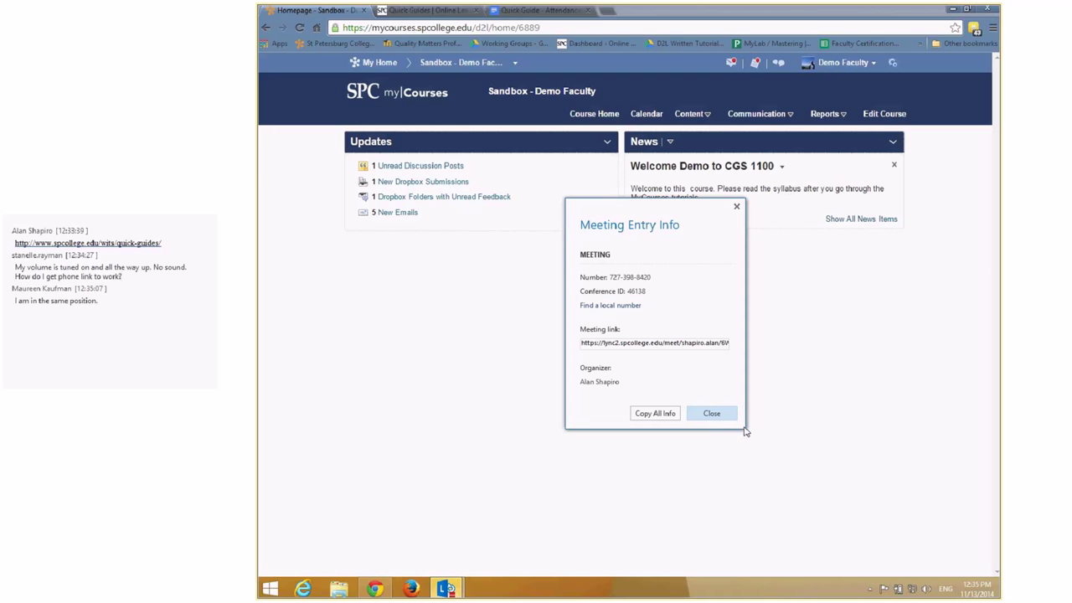
click(715, 416)
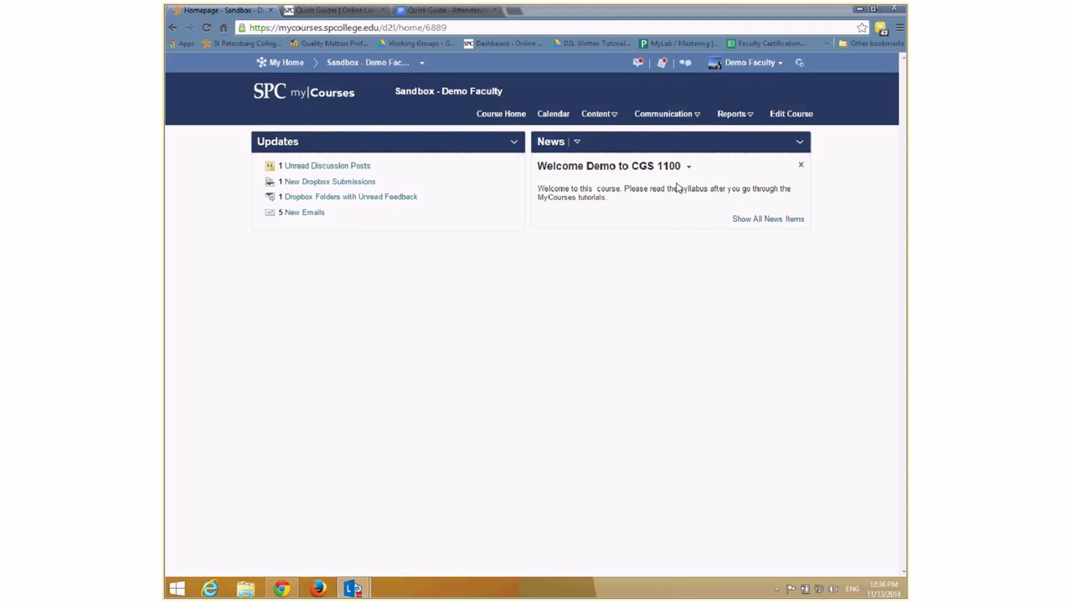
click(742, 119)
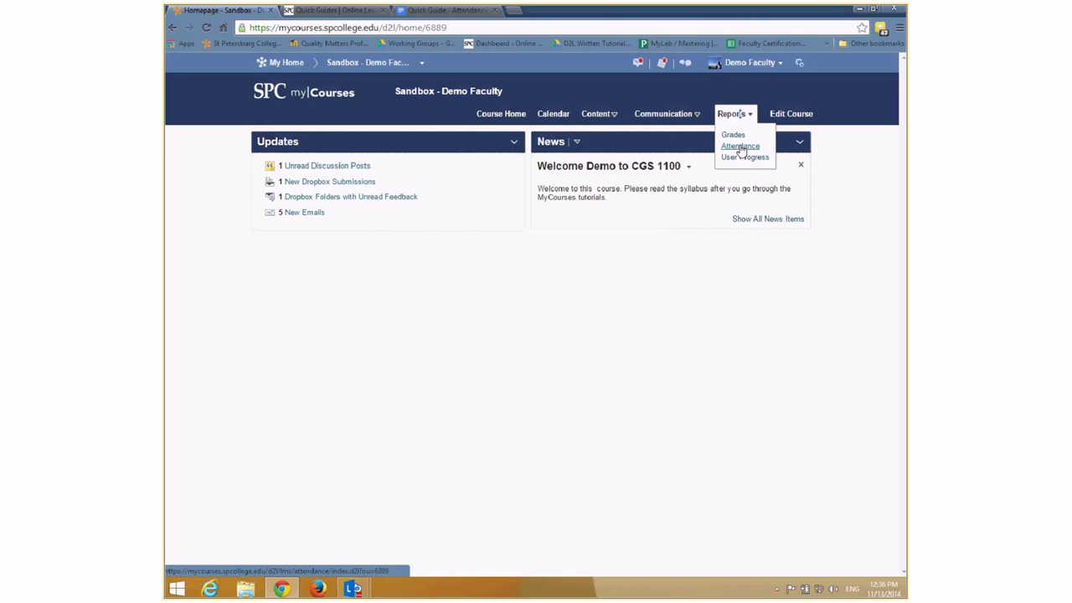
click(741, 148)
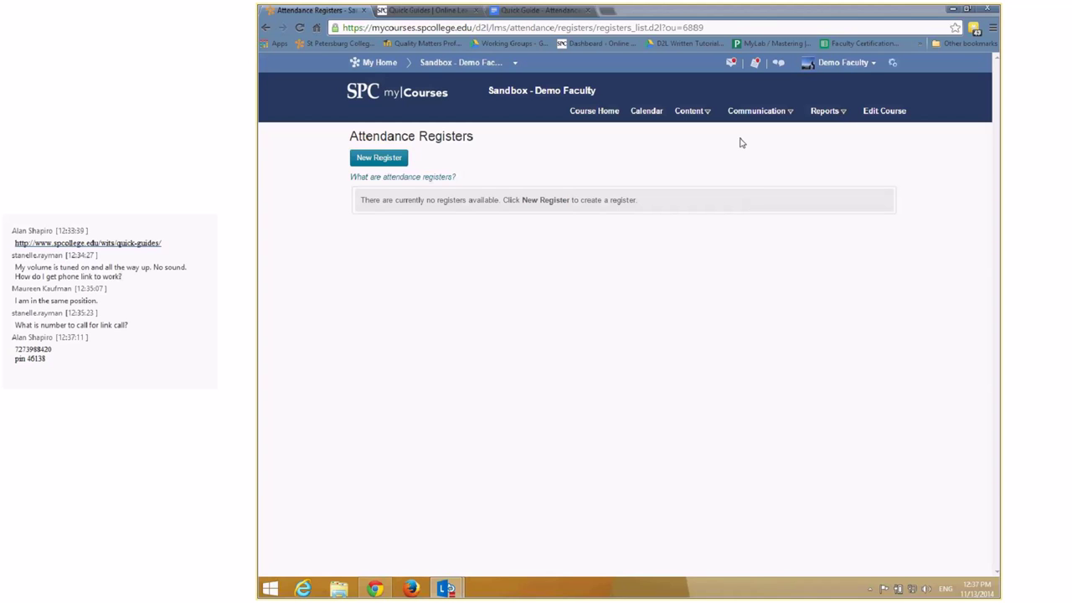
Step: Start a new attendance register named Weekly Attendance with a Cause for Concern of 60%
click(374, 164)
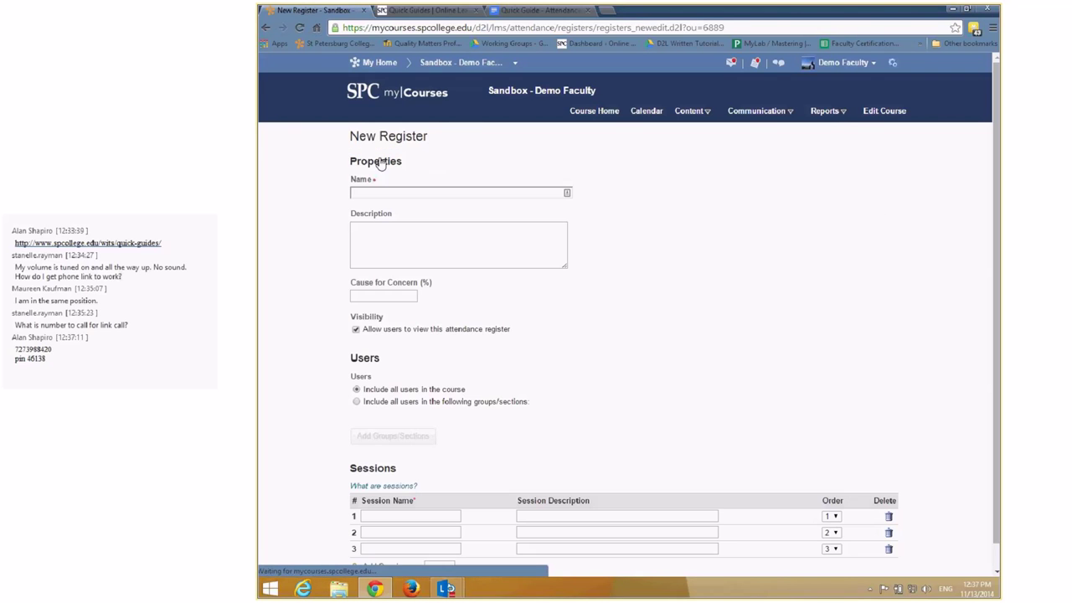
click(419, 192)
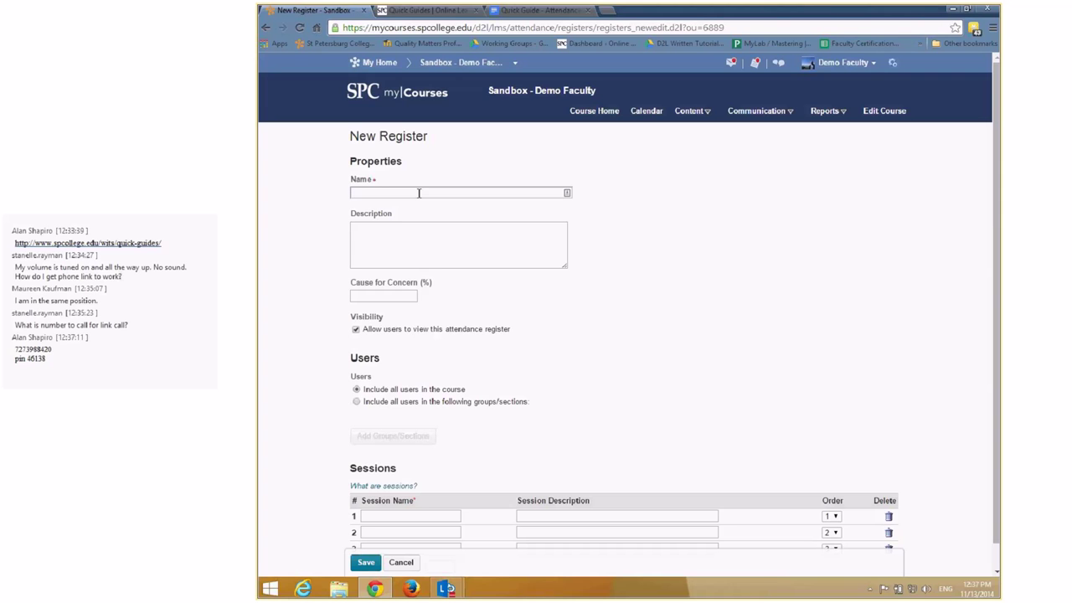
text(Weekly Attendance)
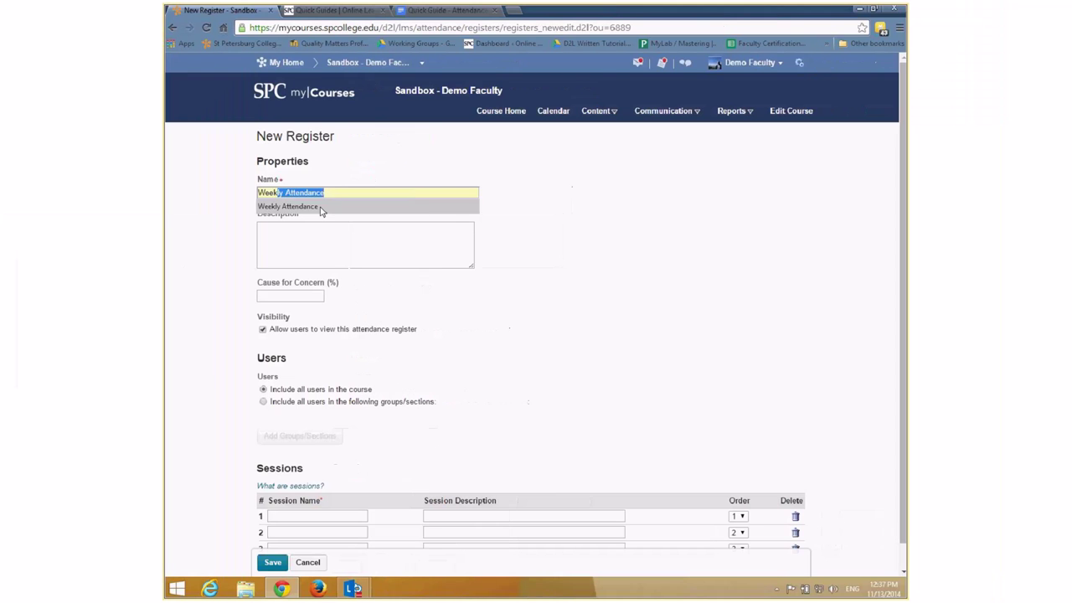
click(414, 207)
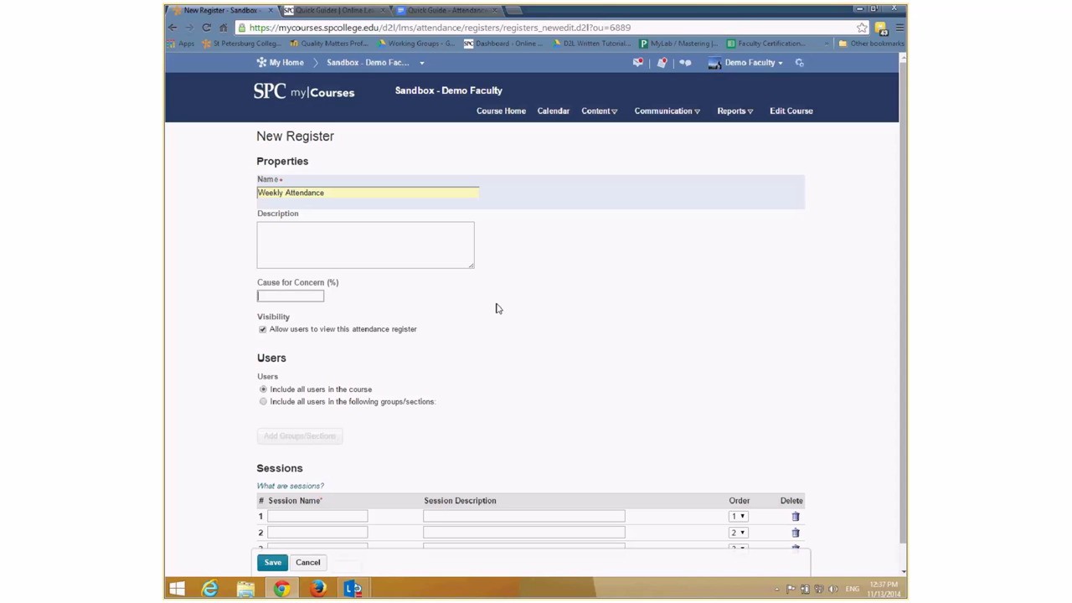
text(60)
Step: Name the first session of the register Wk1-1
scroll(531, 324, down, 1)
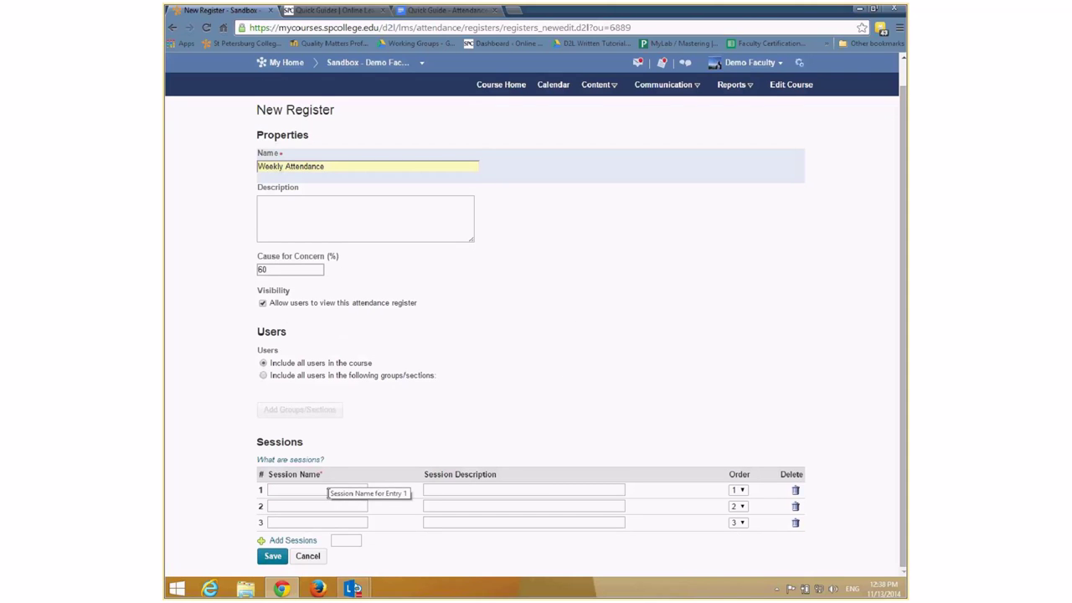
click(321, 488)
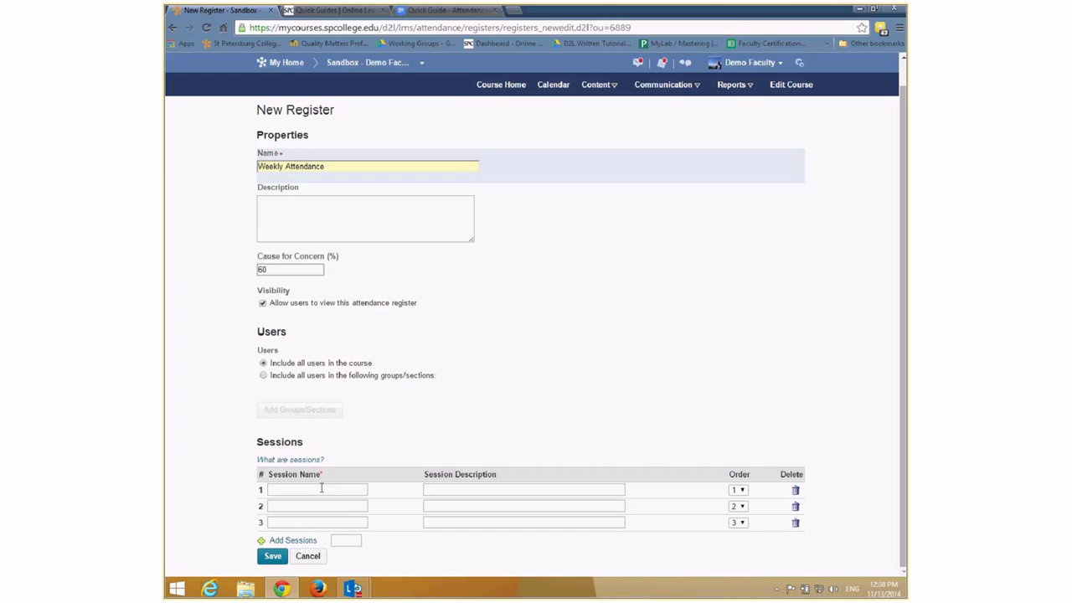
click(321, 489)
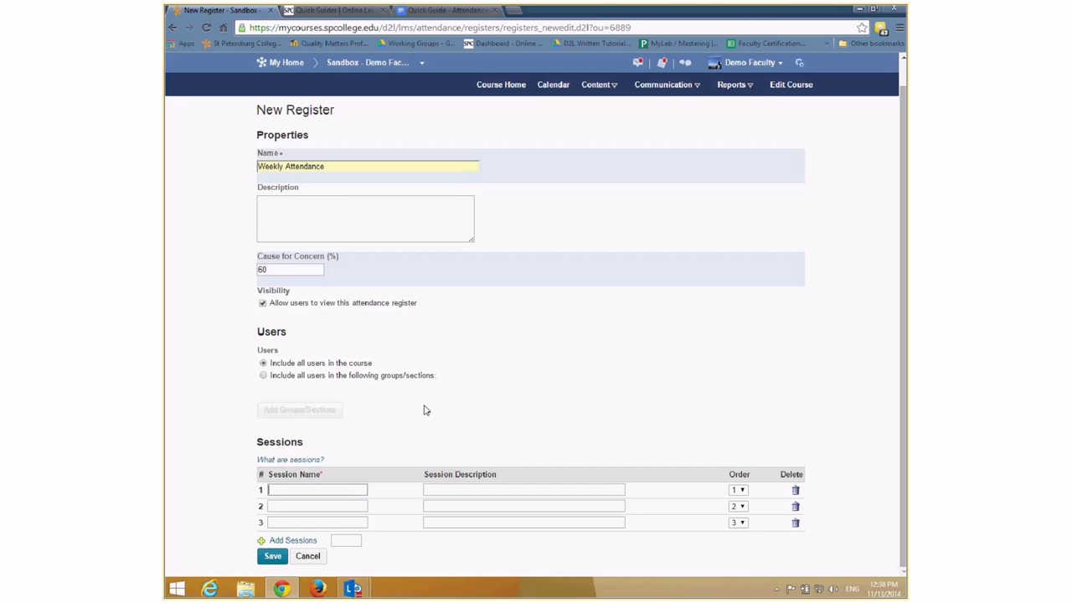
text(Wk1)
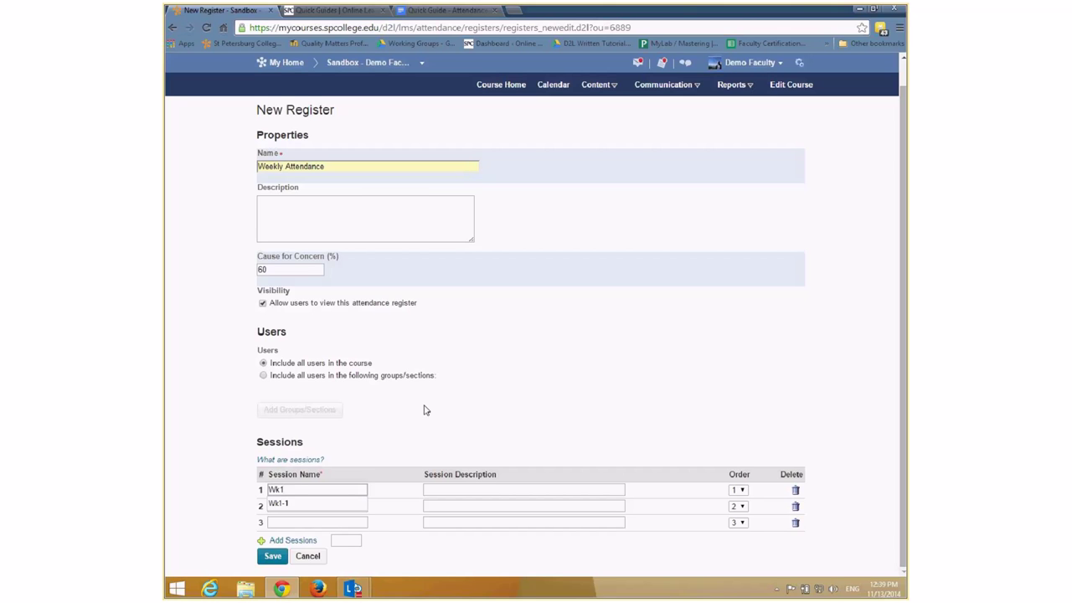
text(-1)
click(335, 504)
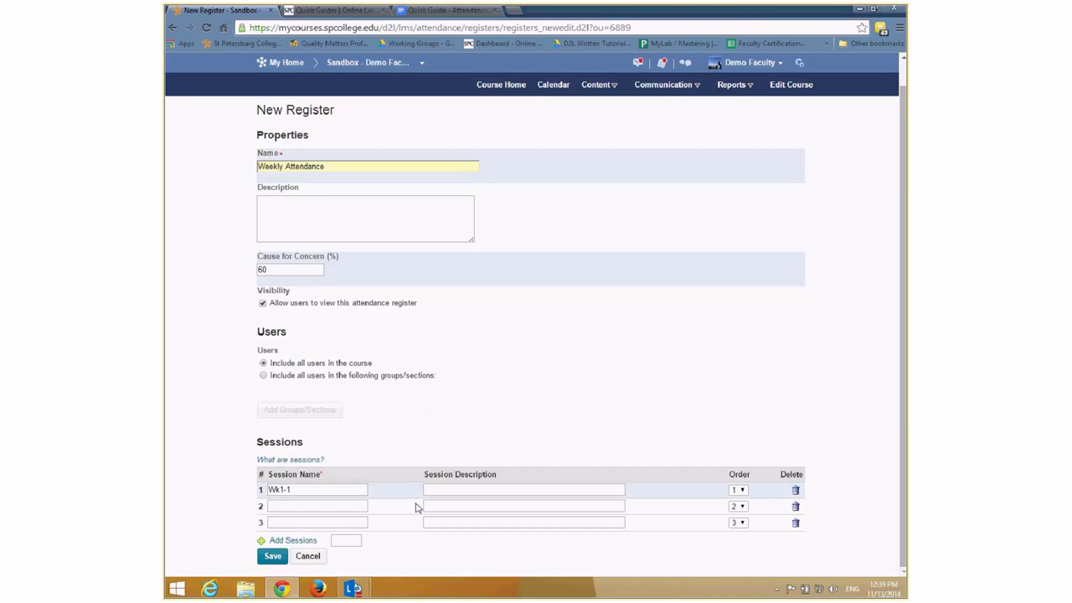
Step: Name the second session Wk1-2 and the third session W2-1
click(310, 505)
text(WE)
key(BackSpace)
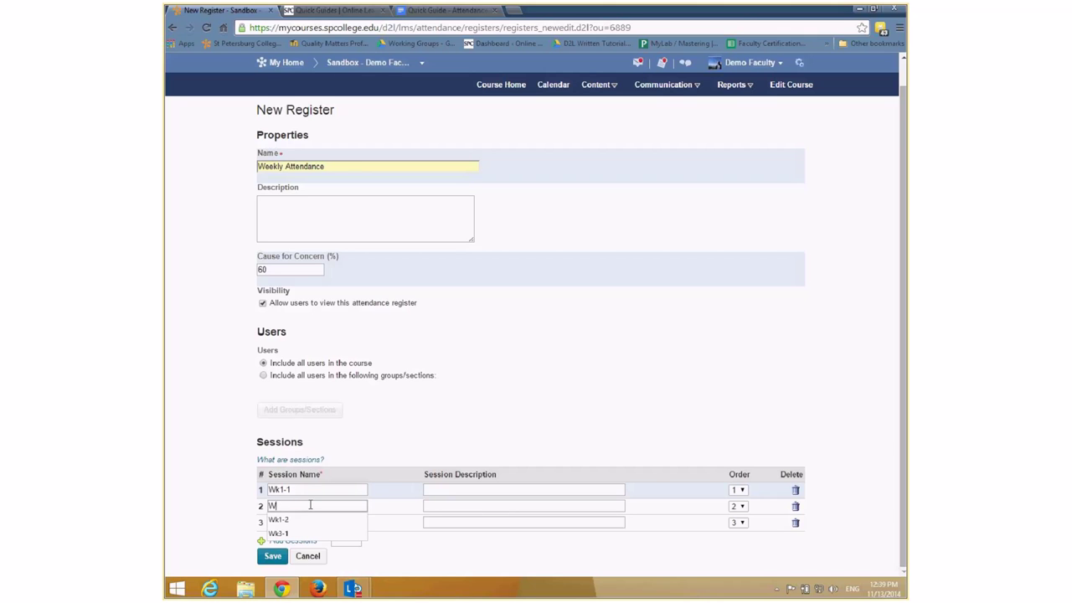
text(k)
click(303, 519)
click(297, 524)
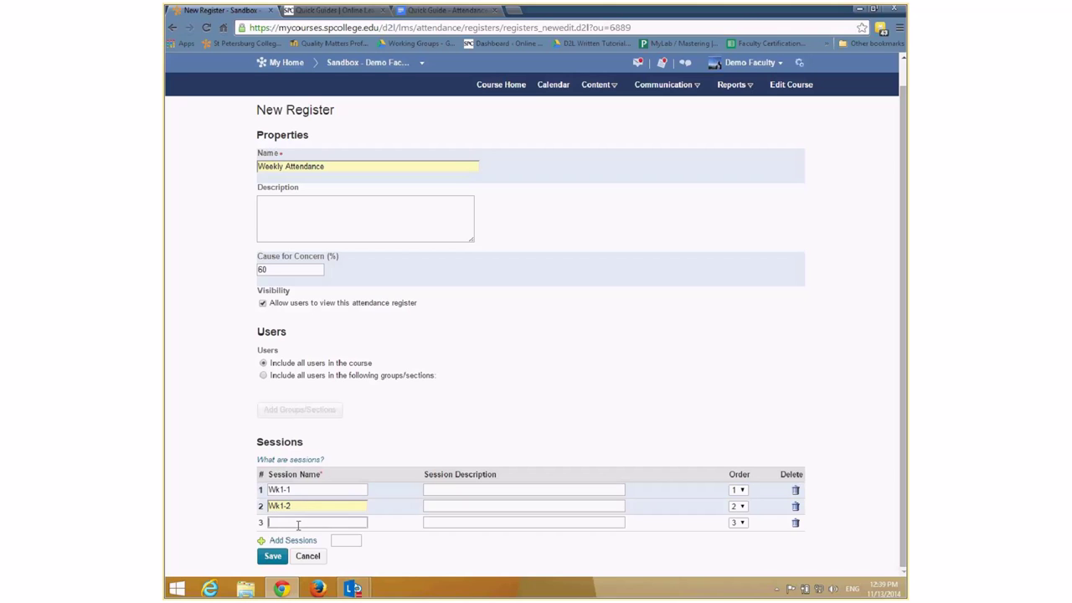
text(W)
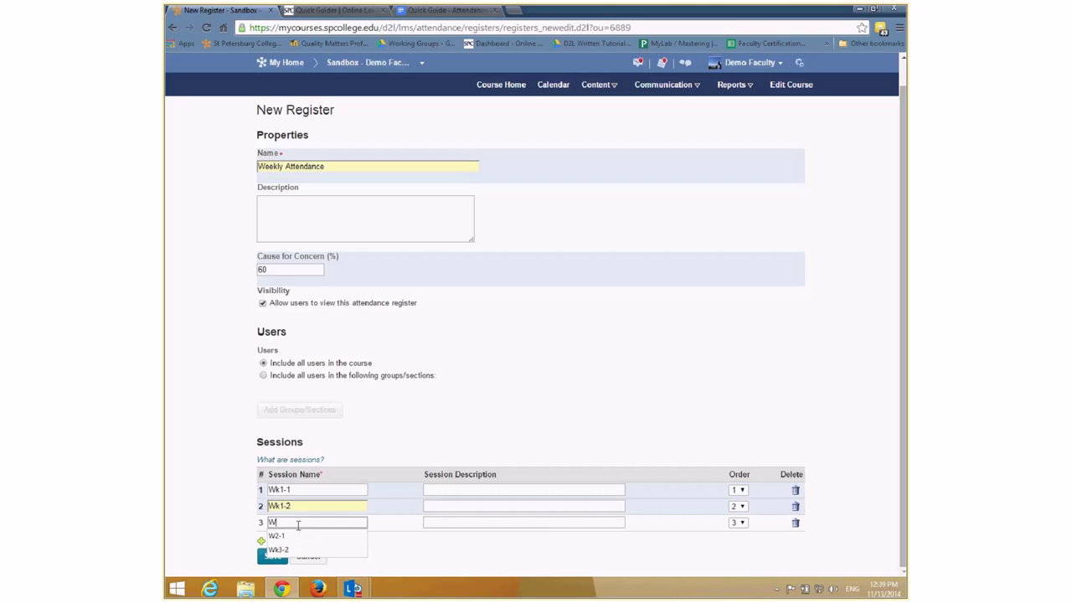
click(285, 535)
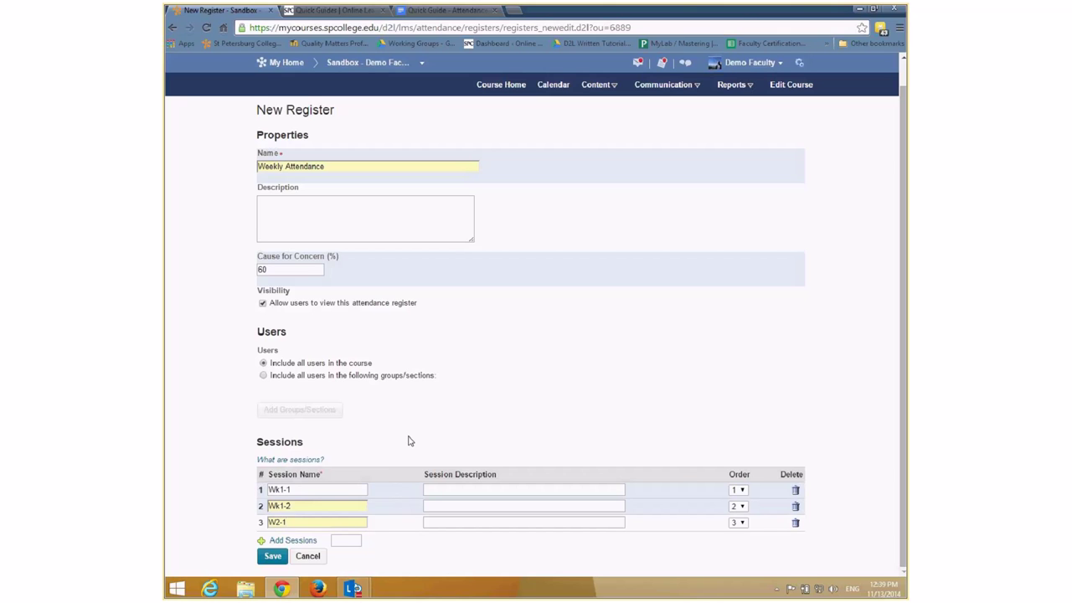
Step: Add 3 more sessions to the register, saving the register's changes
click(343, 540)
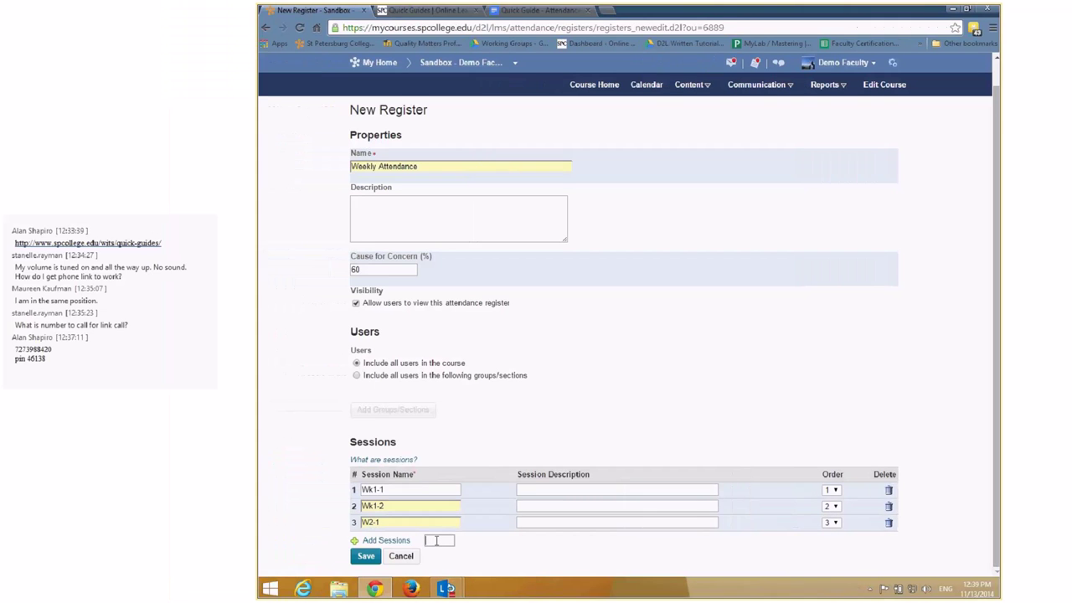
text(3)
click(378, 540)
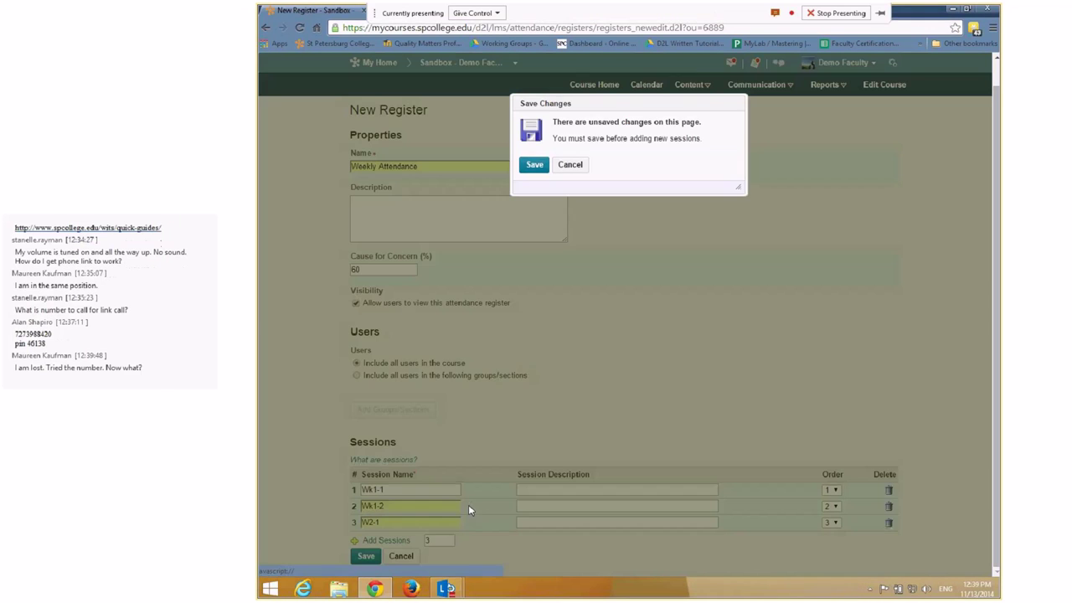
click(534, 164)
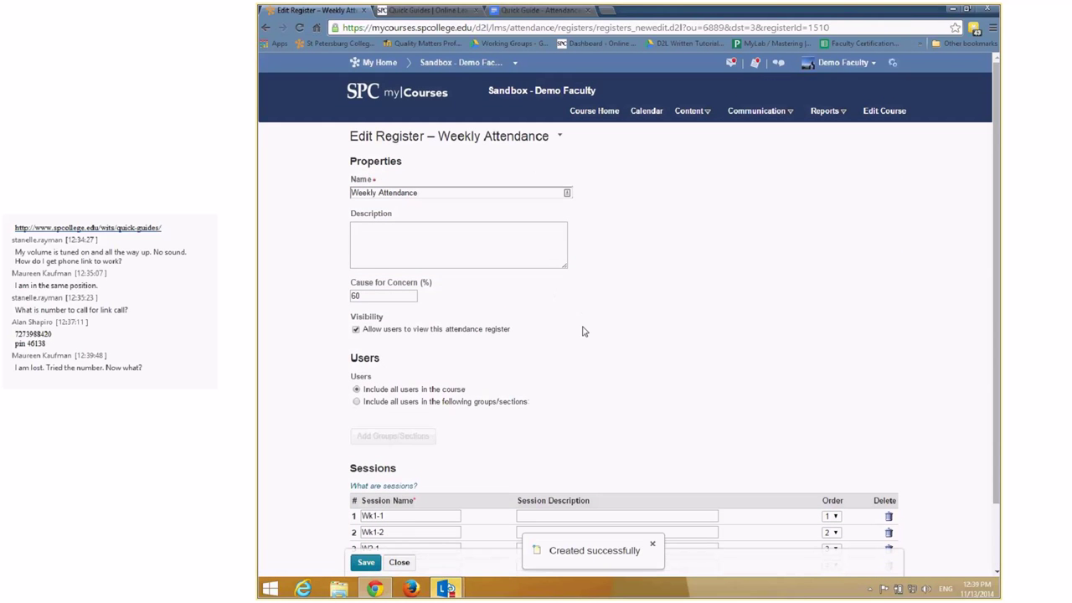
Step: Correct the third session's name to Wk2-1 and name the fourth session Wk2-2
scroll(609, 336, down, 2)
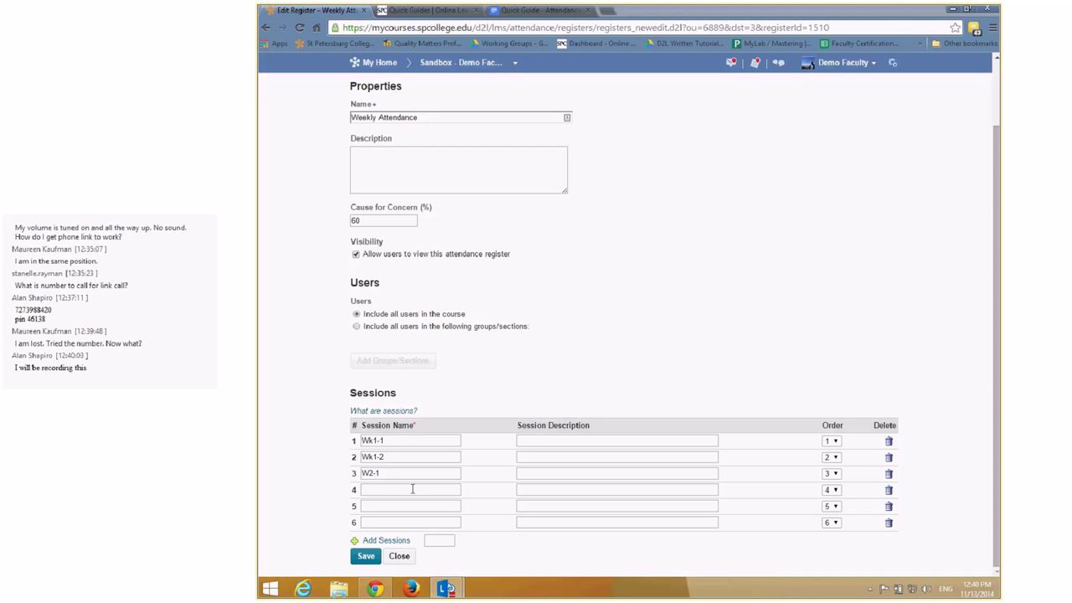
click(384, 494)
text(k)
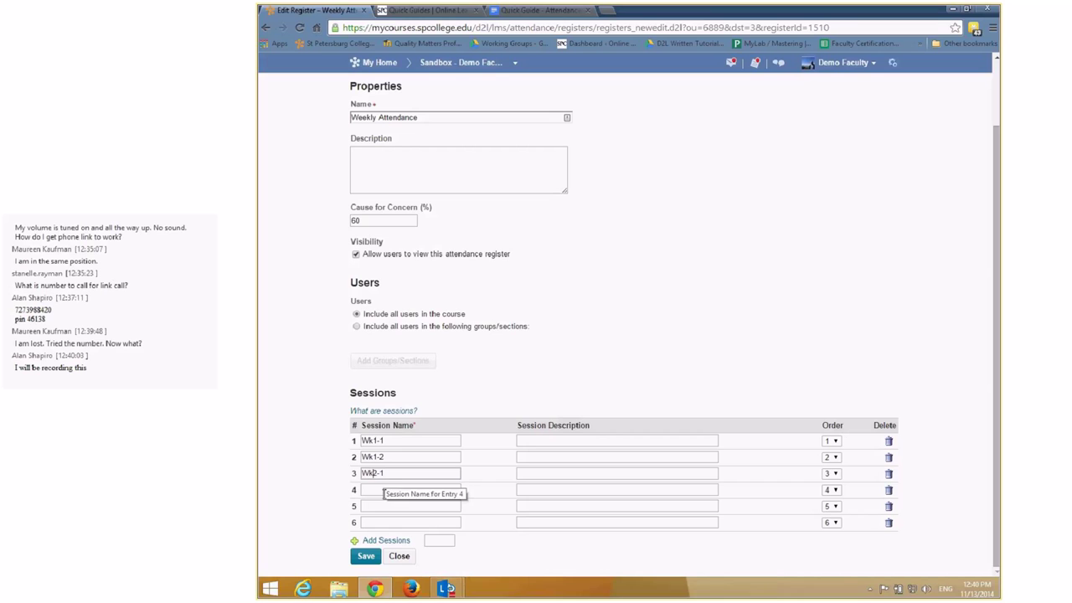
click(384, 489)
text(W)
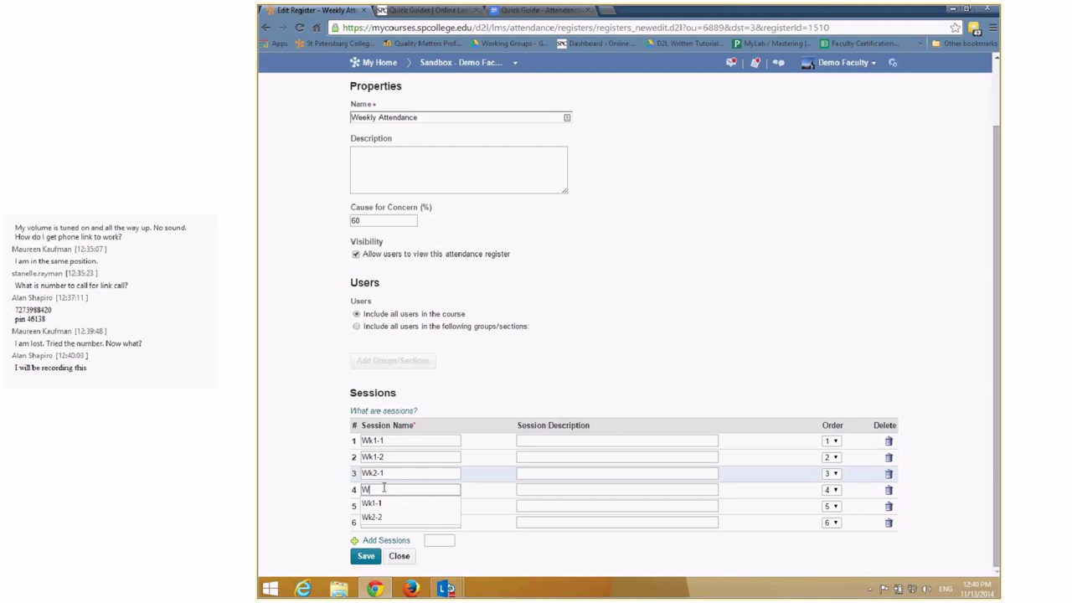
text(k2-2)
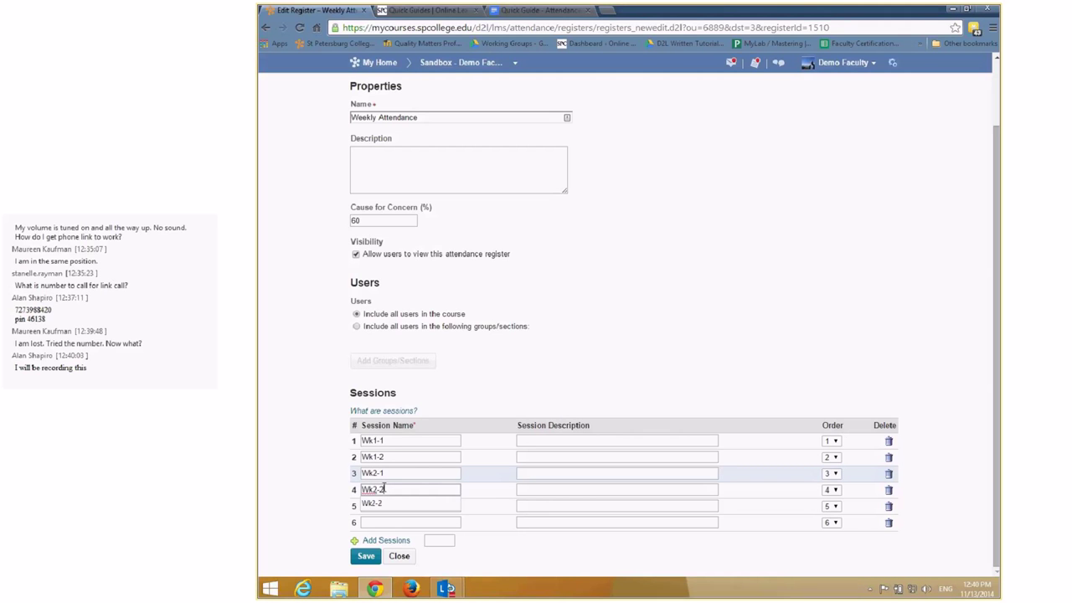
click(402, 505)
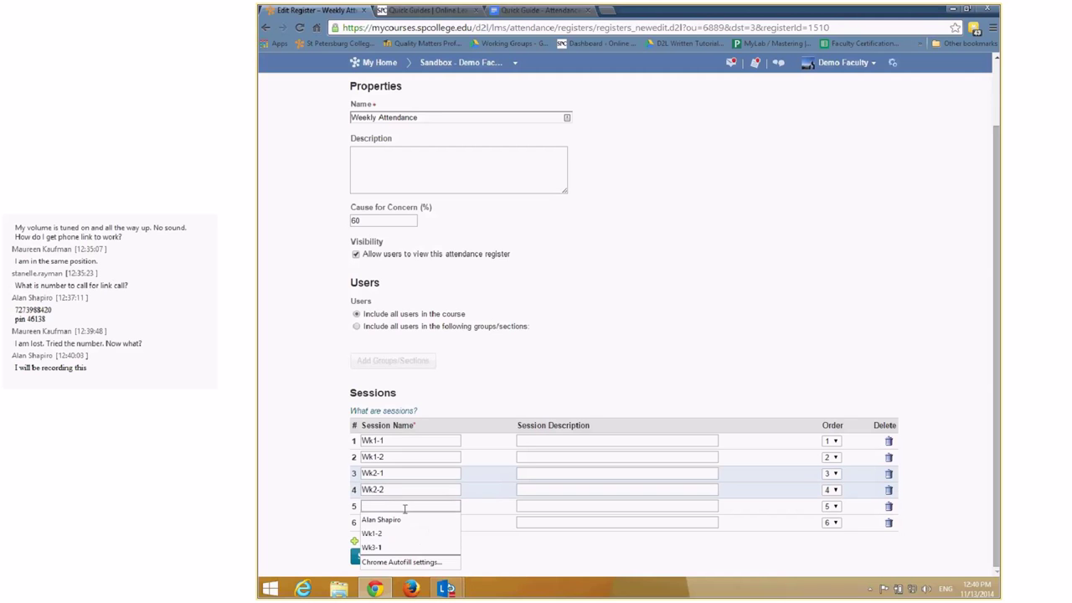
Step: Name the fifth session Wk3-1 and the sixth session Wk3-2
click(395, 549)
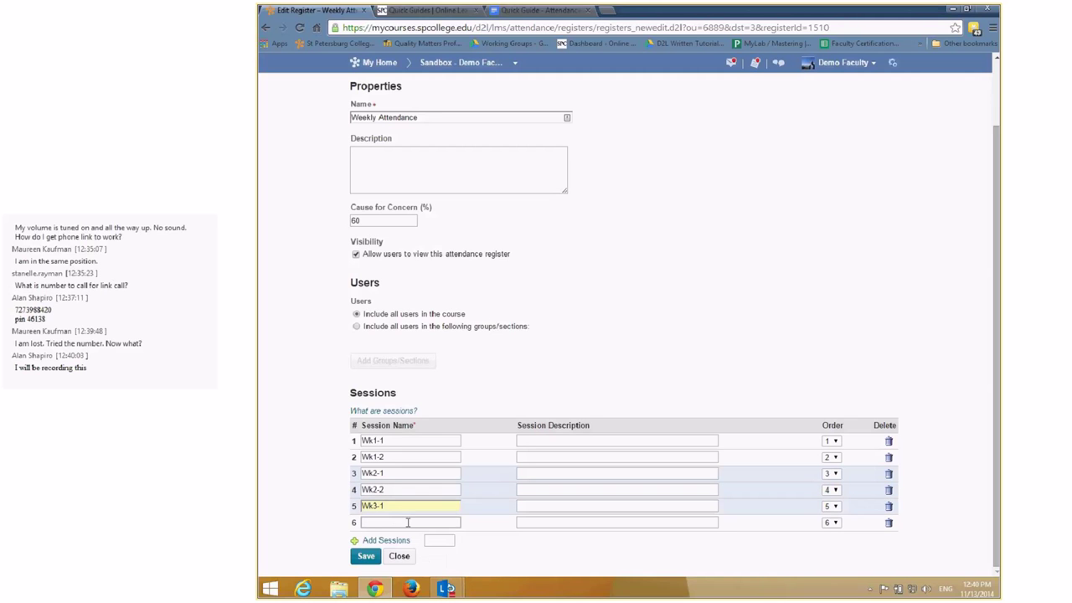
click(408, 522)
text(Wk)
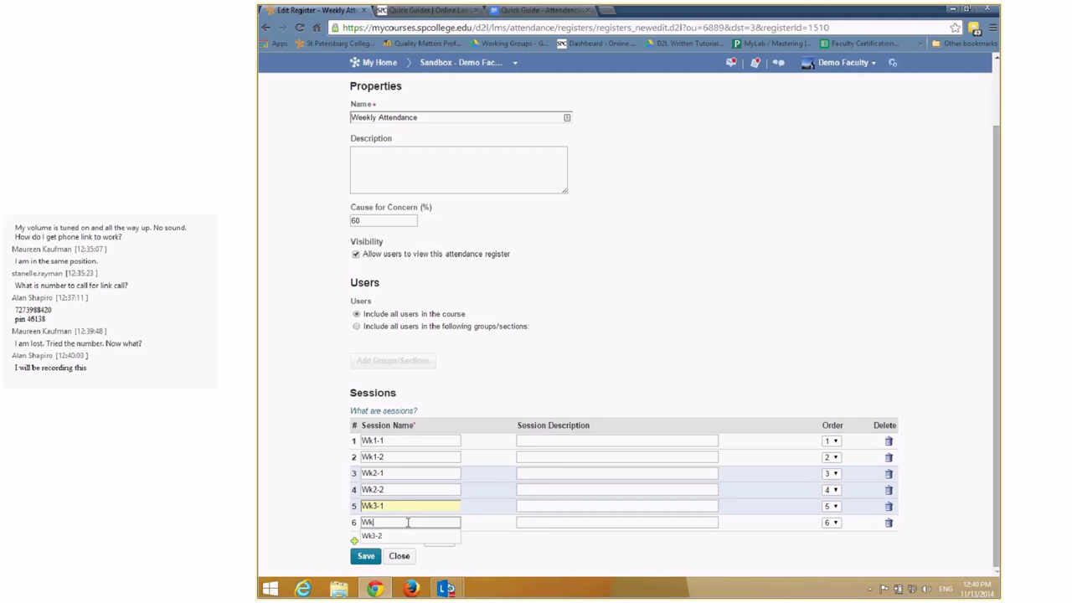
click(405, 536)
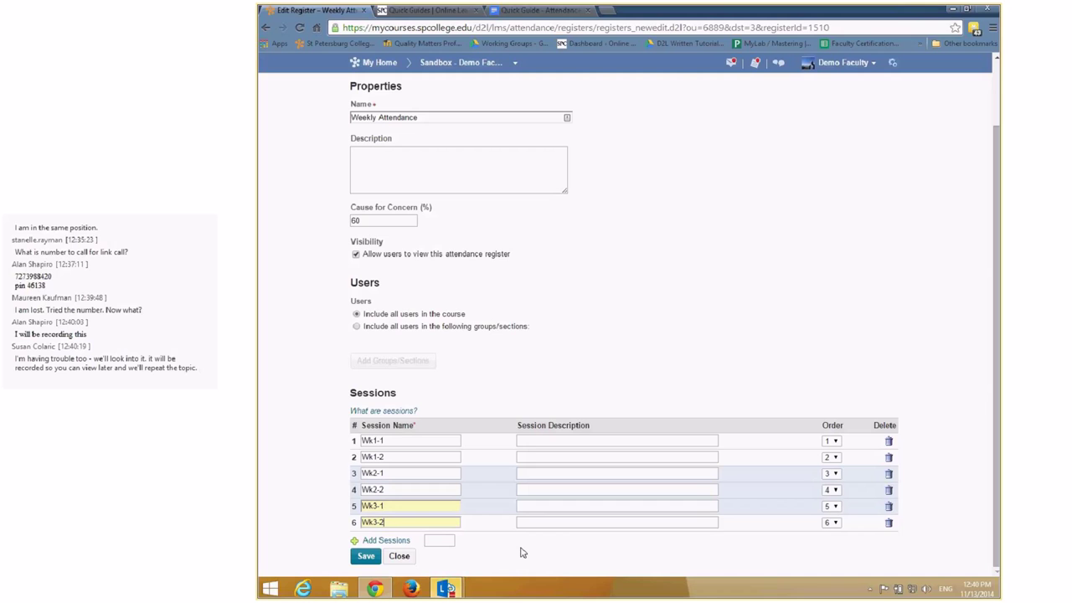
Step: Save the Weekly Attendance register with its six named sessions and close it
click(364, 559)
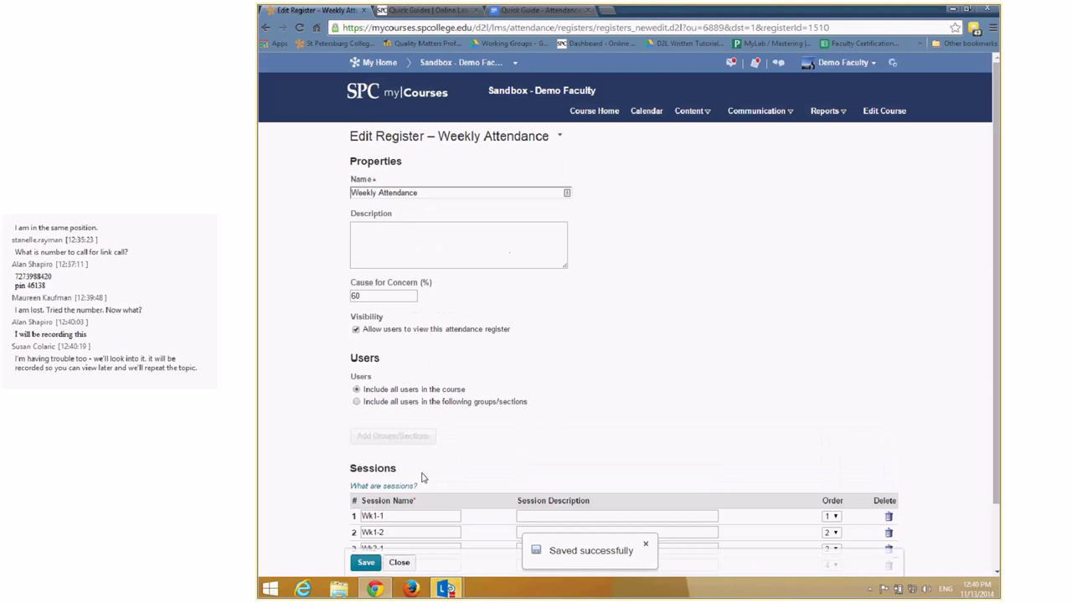
scroll(423, 477, down, 1)
click(407, 559)
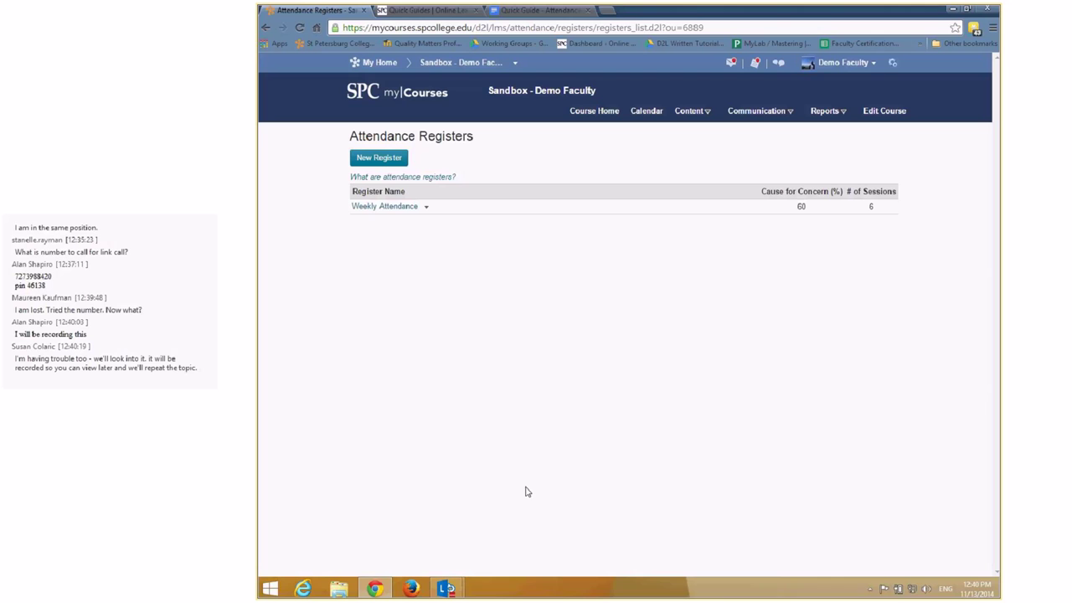
Step: Open attendance entry for session Wk1-1 of the Weekly Attendance register and view the first student's status options
click(381, 210)
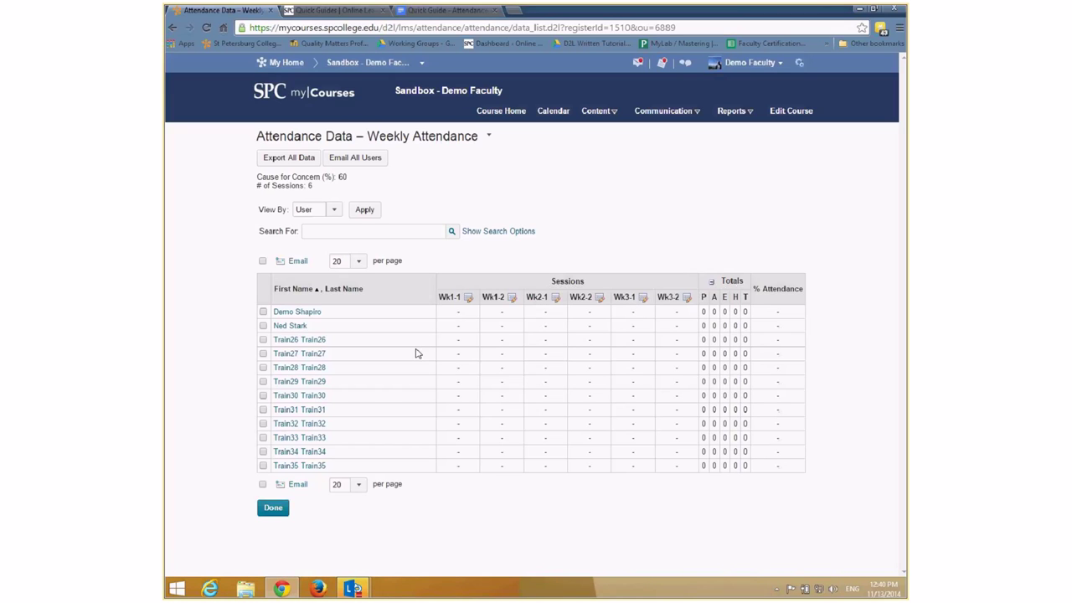
click(469, 298)
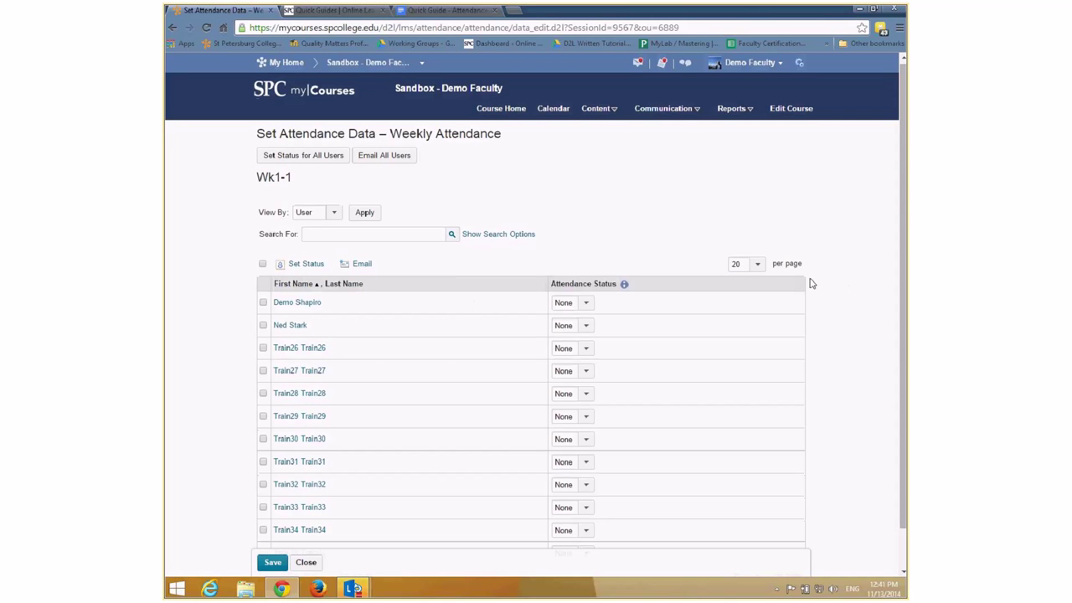
click(586, 303)
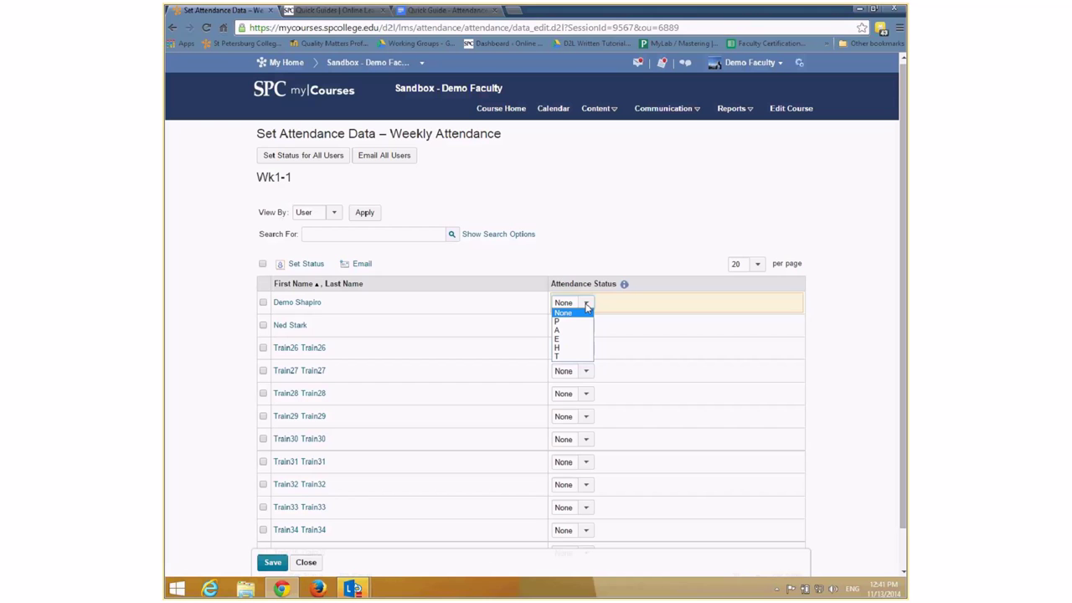
click(588, 258)
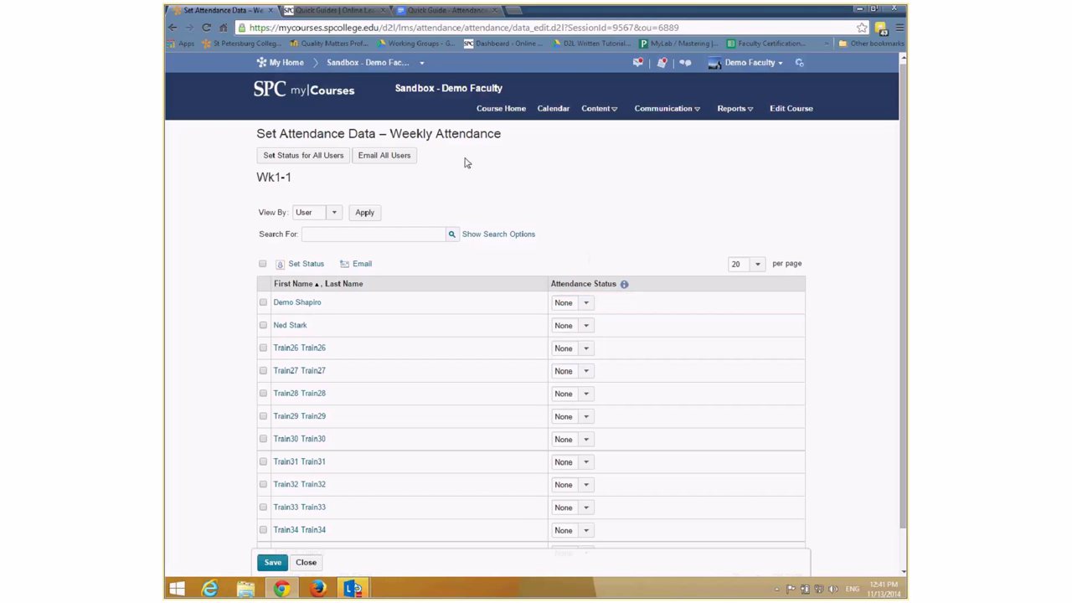
Step: Set the Wk1-1 attendance status of all users to P, confirming the overwrite
click(297, 159)
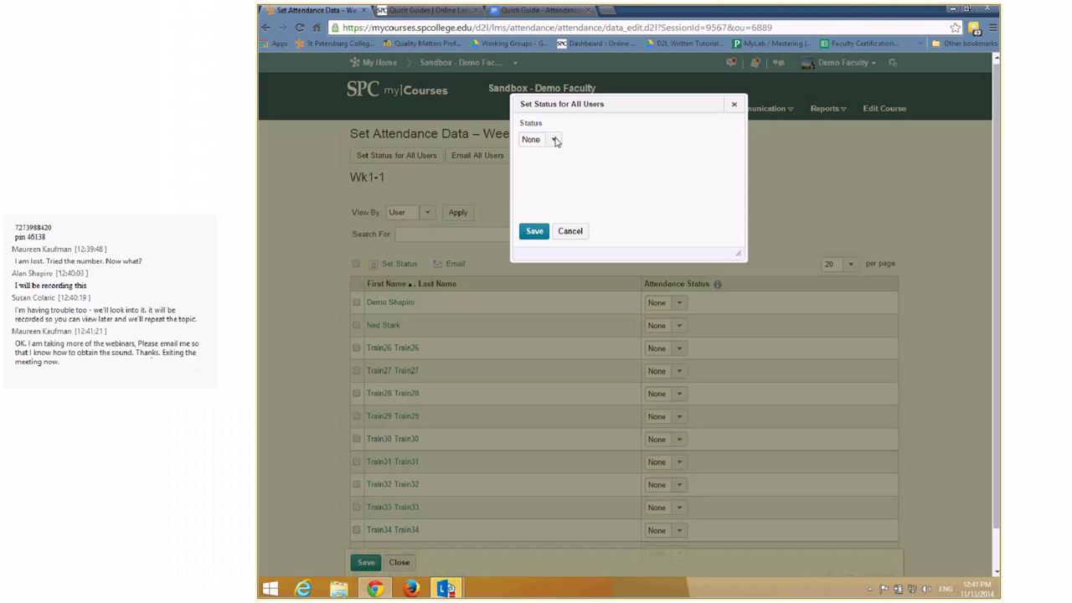
click(461, 140)
click(556, 158)
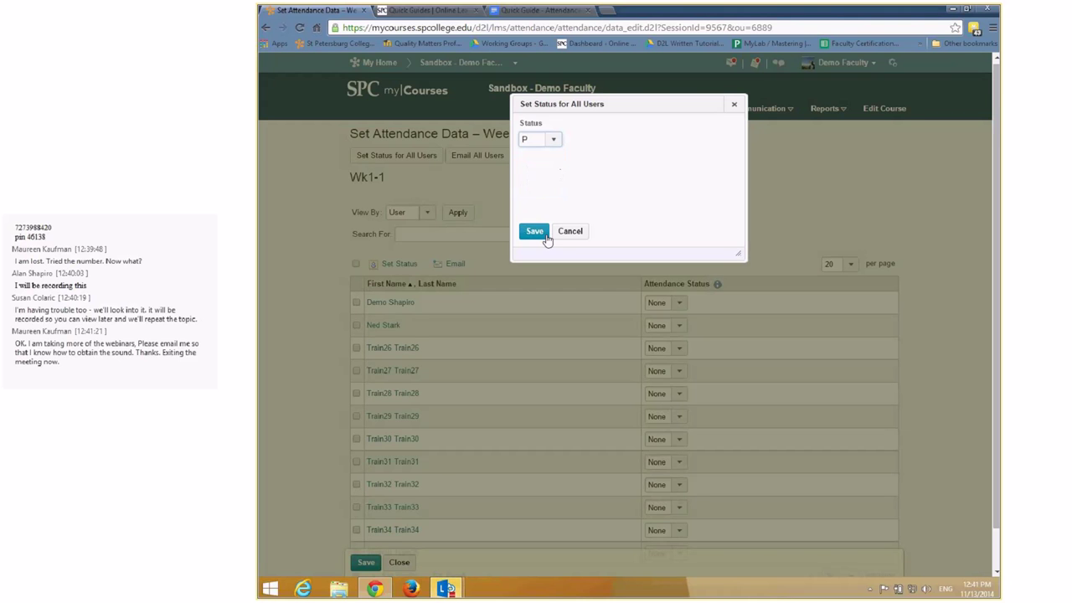
click(534, 232)
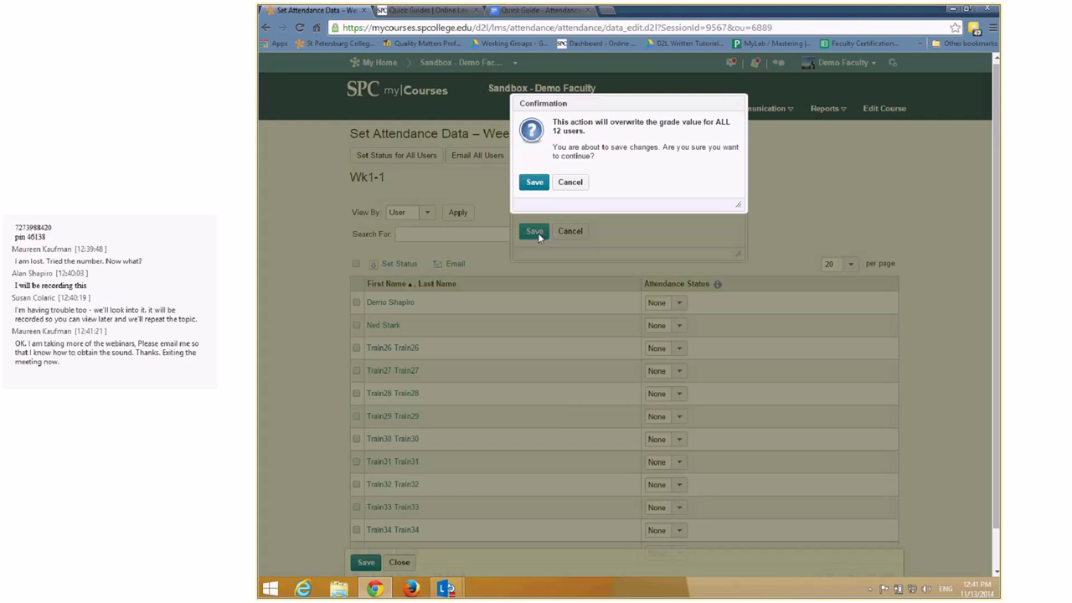
click(535, 183)
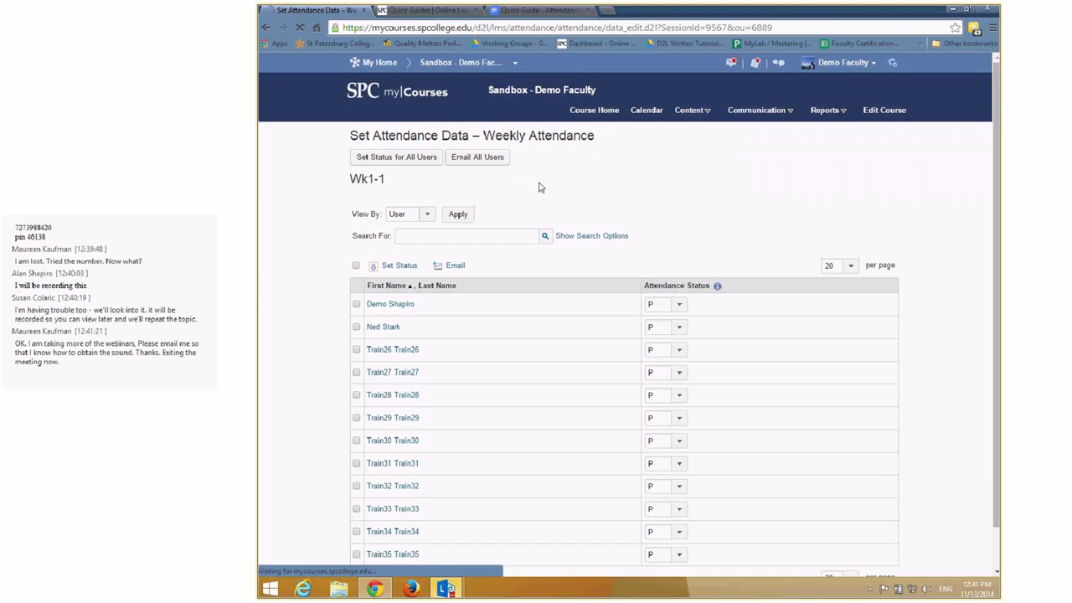
Step: Mark the second listed student and Train29 as A and Train28 as T, saving and closing the Wk1-1 attendance
click(679, 328)
click(658, 354)
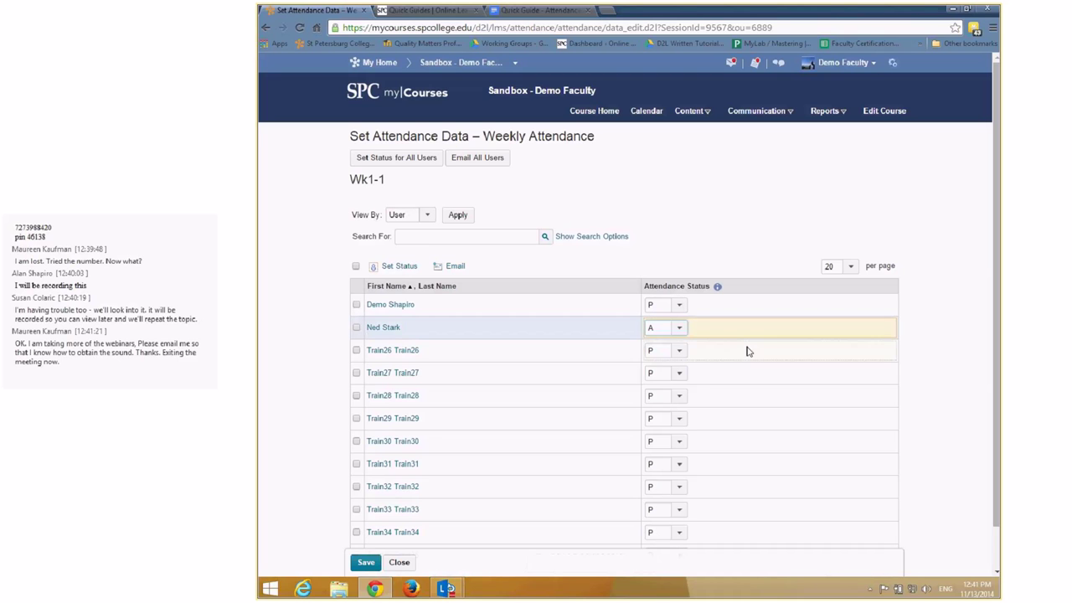
click(679, 395)
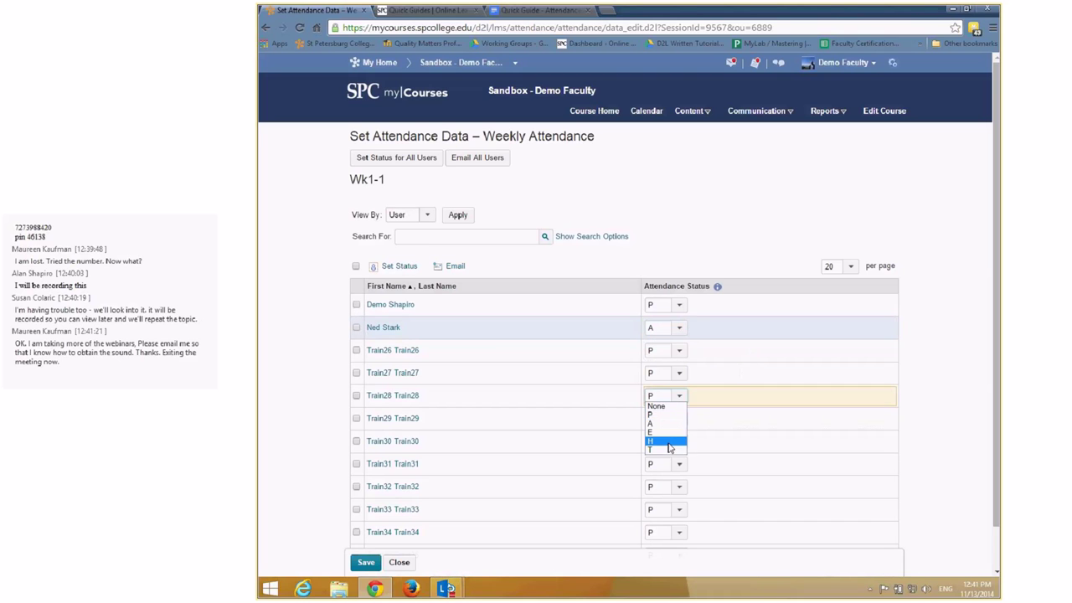
click(670, 450)
click(679, 418)
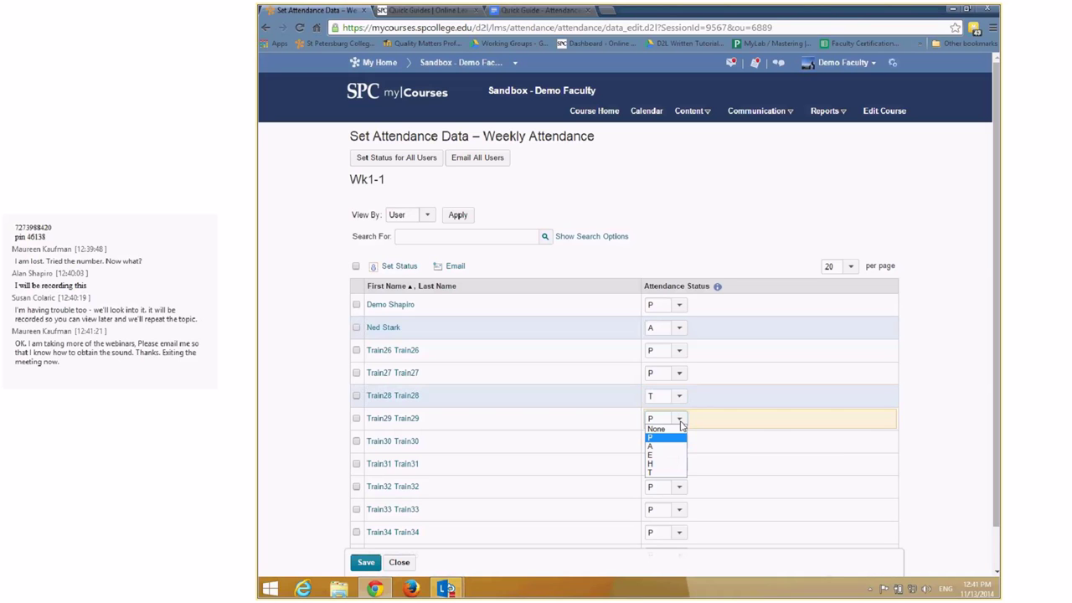
click(671, 449)
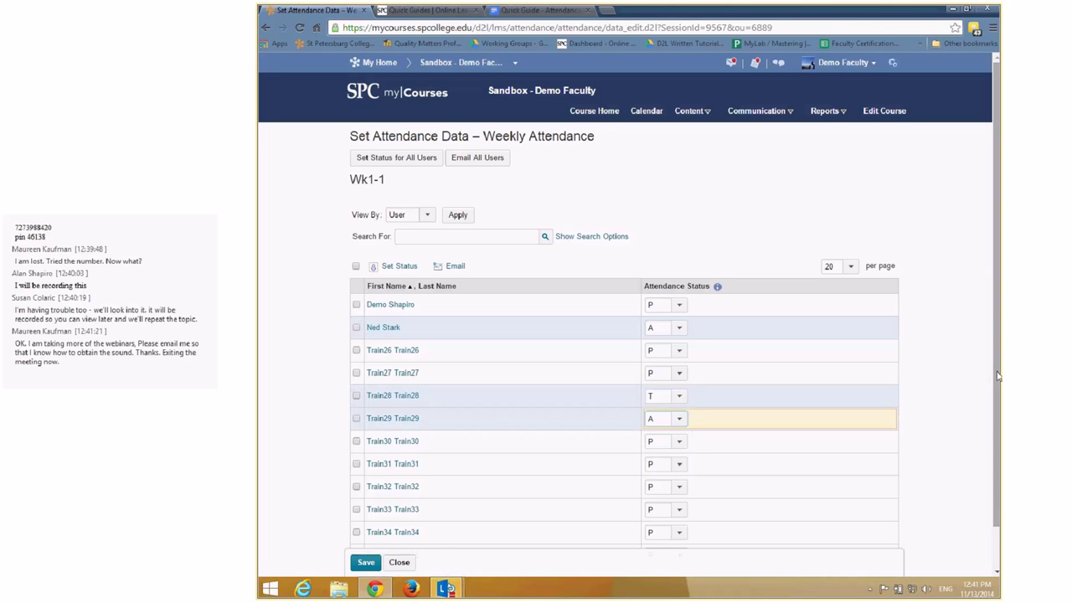
scroll(999, 460, down, 1)
click(366, 555)
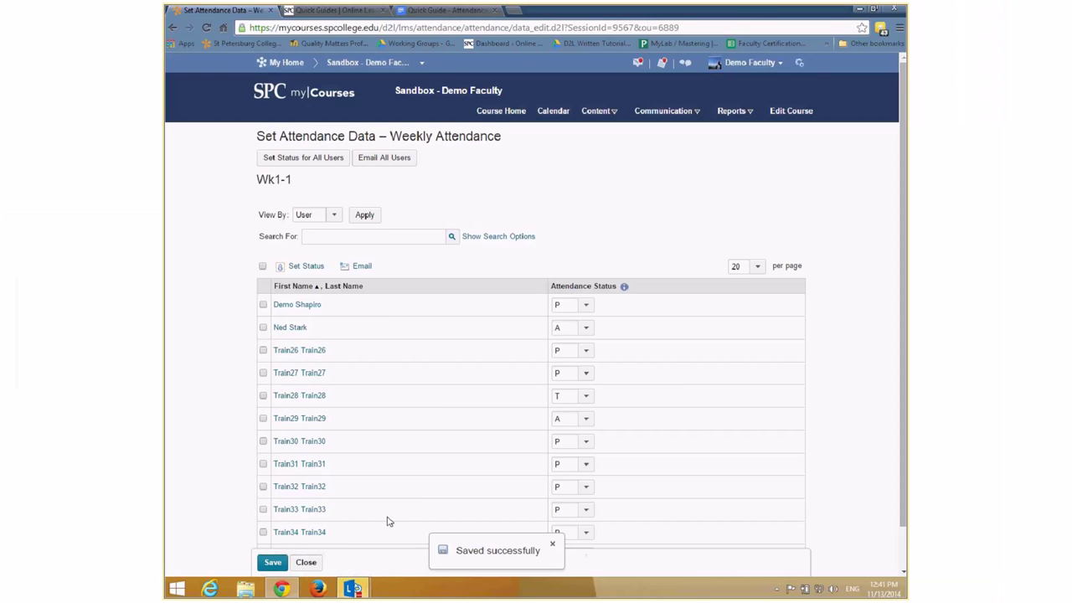
click(305, 562)
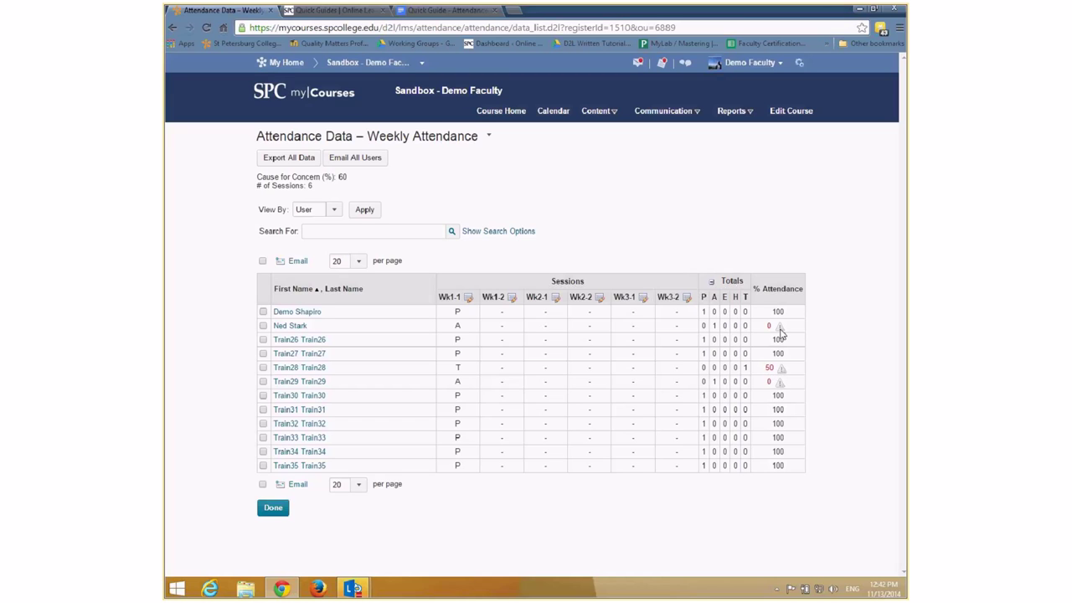
mouse_move(781, 334)
click(263, 325)
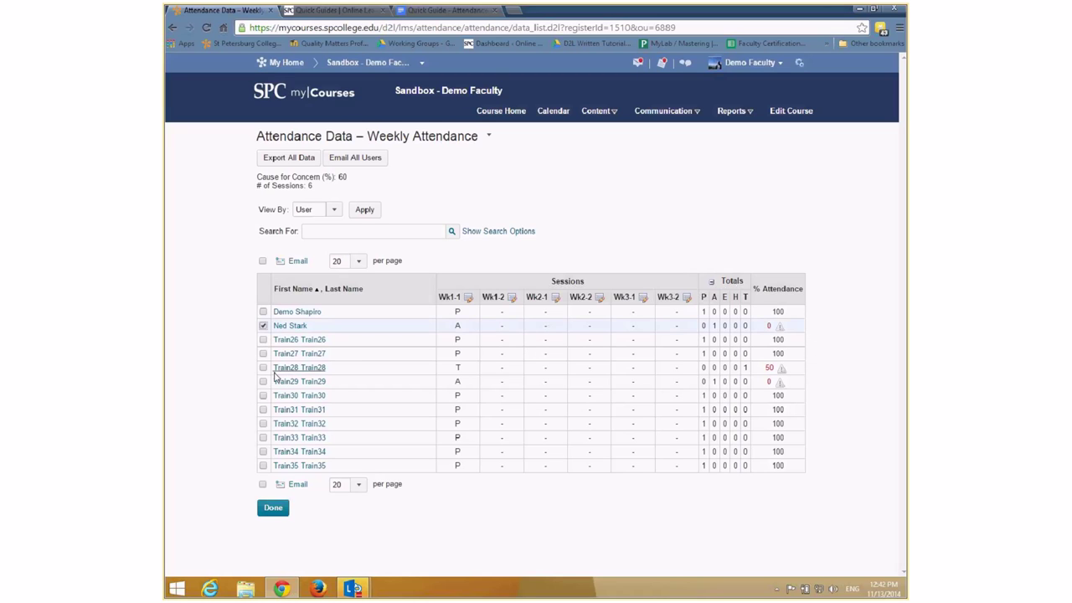
click(263, 381)
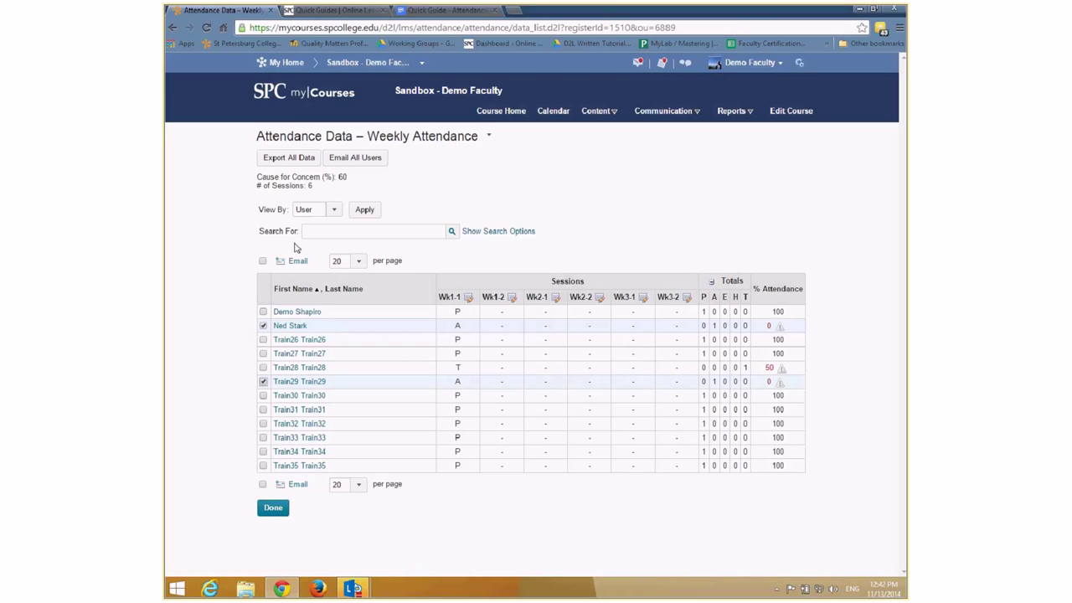
click(263, 326)
click(263, 381)
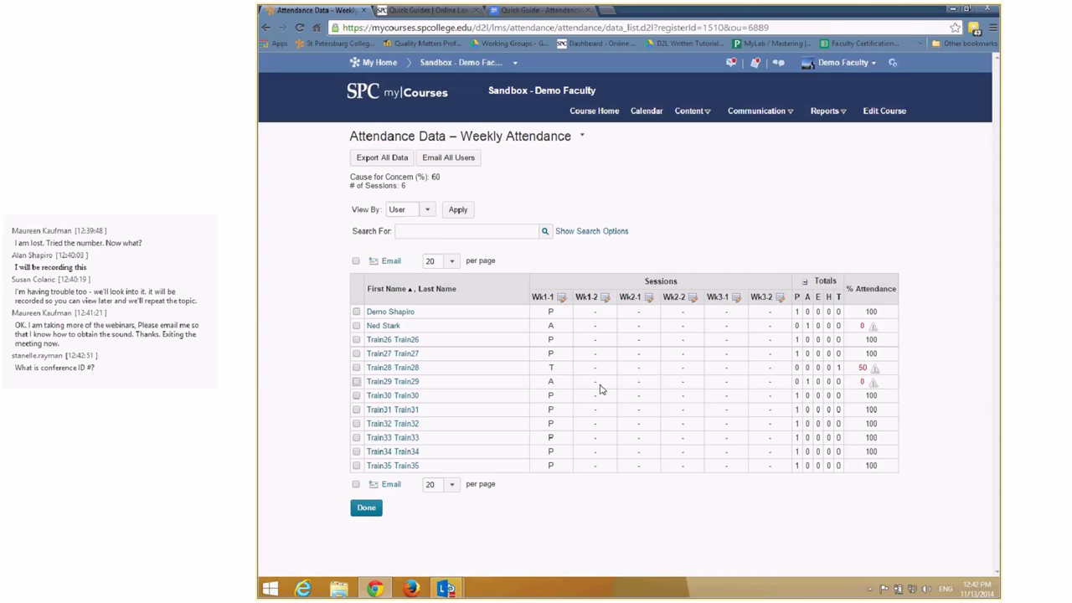
Step: Leave the attendance data and read the definition, rationale and alternate uses in the Quick Guide - Attendance Tool document
click(374, 514)
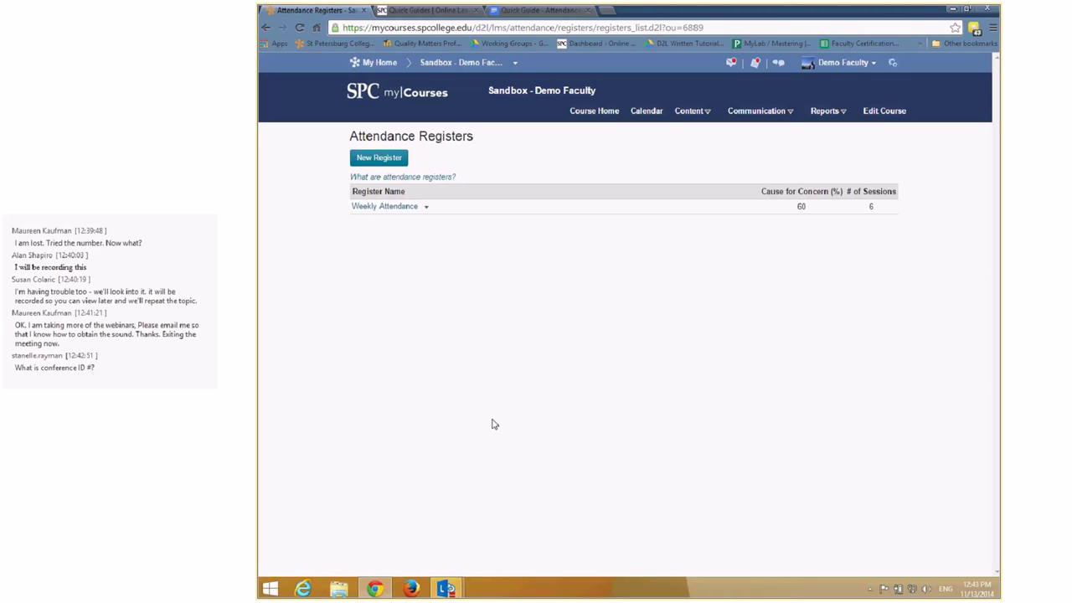
click(574, 11)
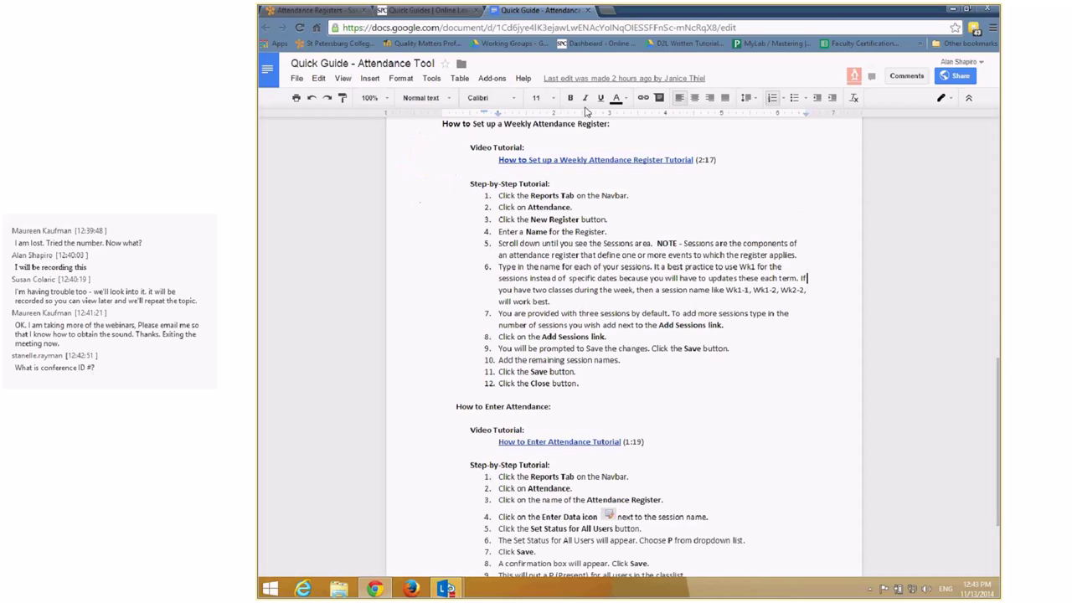
scroll(603, 252, down, 1)
scroll(650, 292, up, 4)
scroll(557, 293, up, 5)
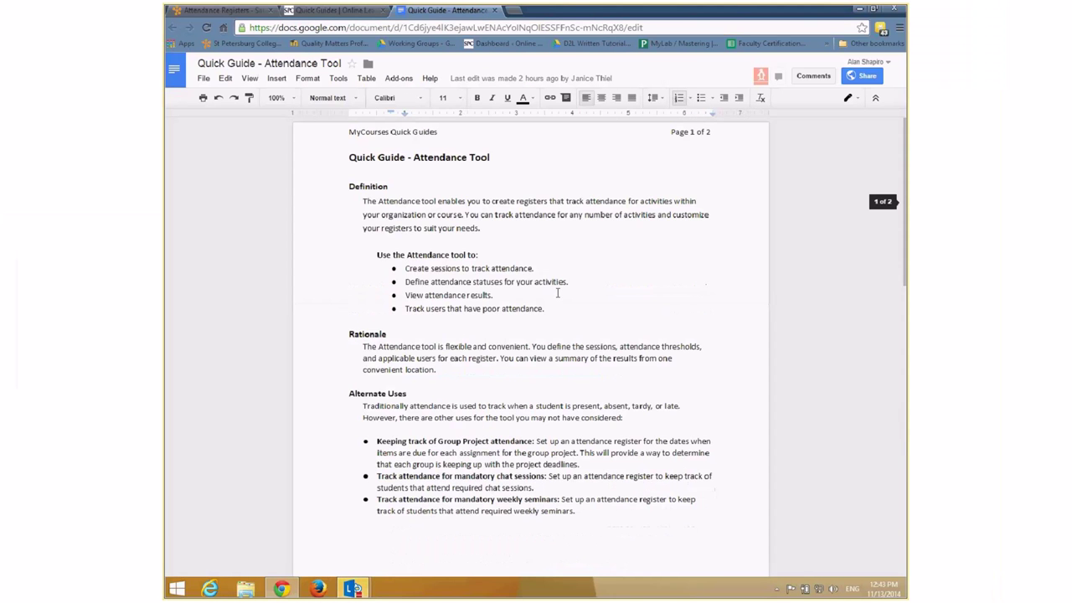
scroll(557, 293, down, 3)
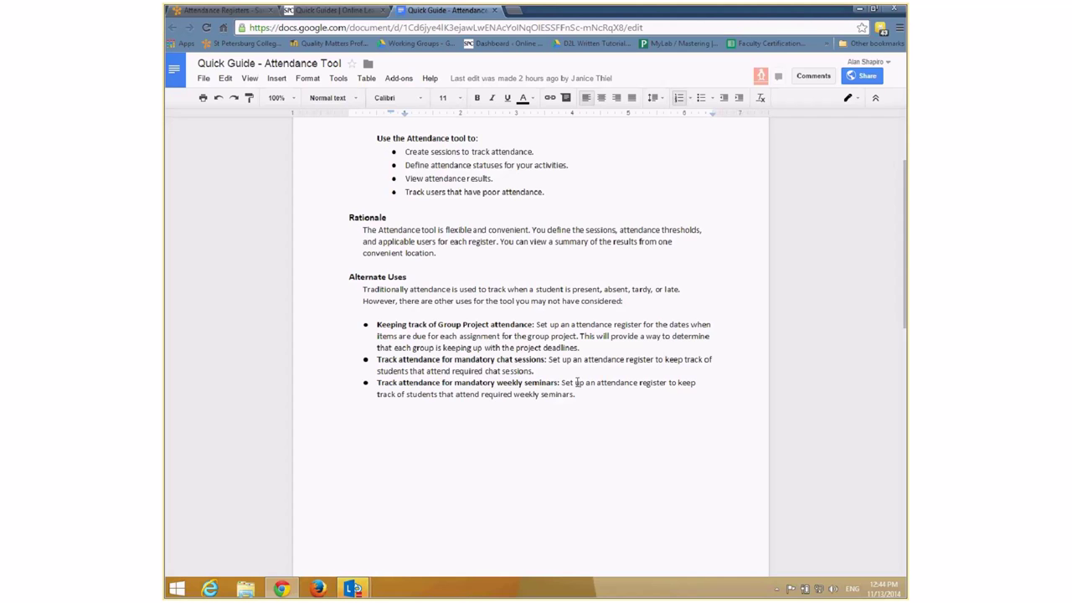
Step: Return to the attendance registers and rename the register Weekly Attendance - Week 1 - 4, saving the change
click(219, 10)
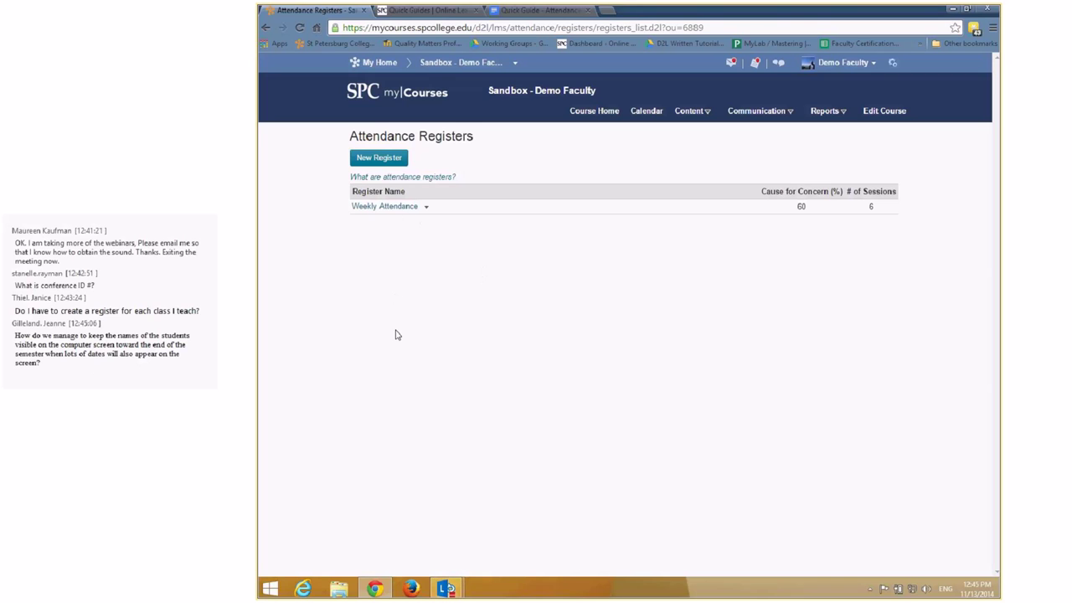
click(427, 207)
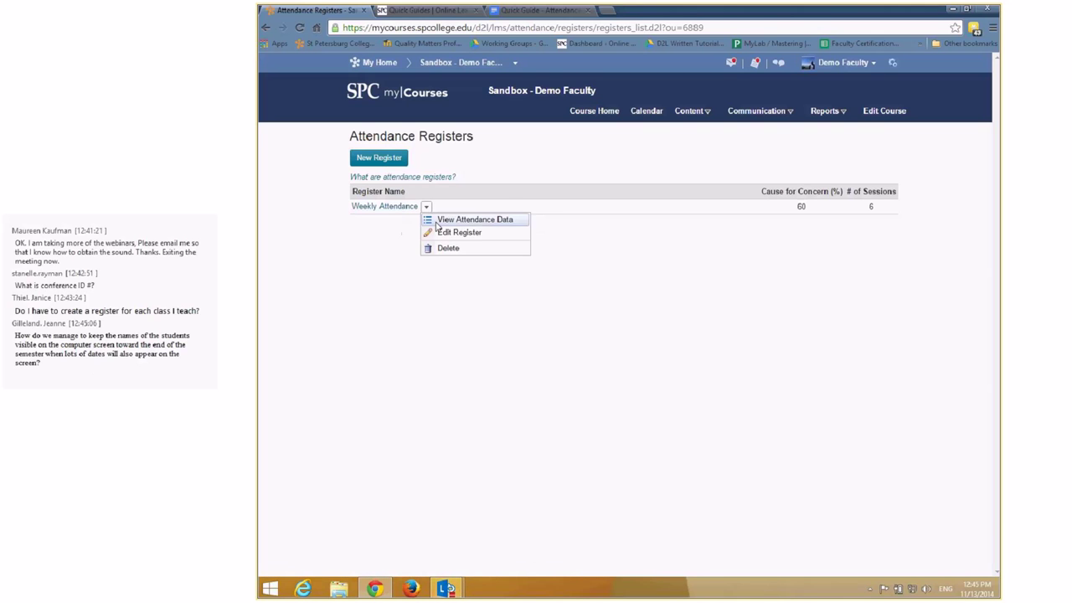
click(452, 232)
click(466, 192)
text(- Week 1 - 4)
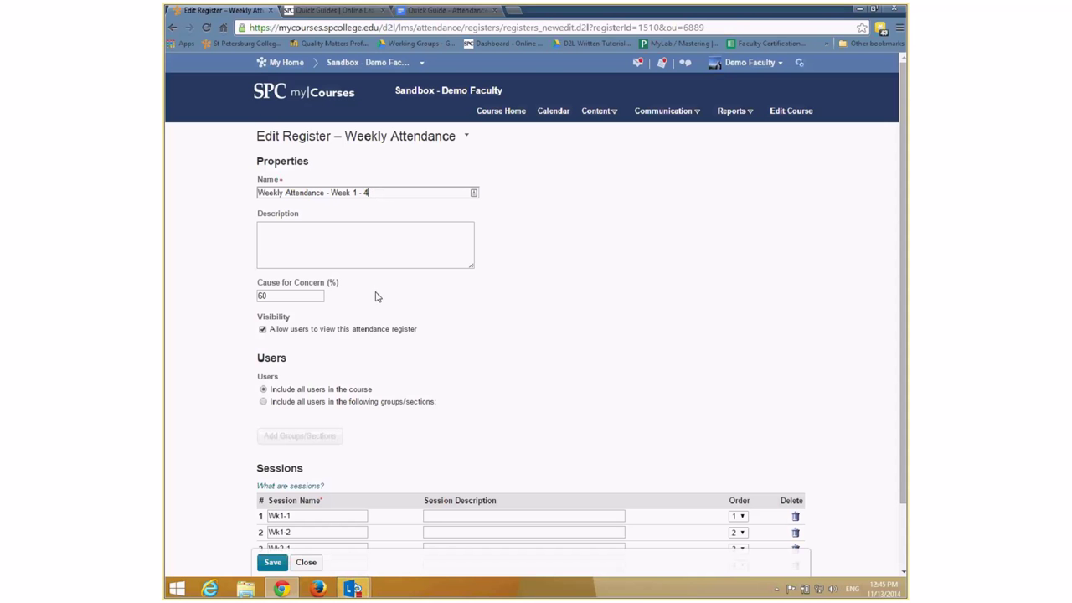
click(272, 562)
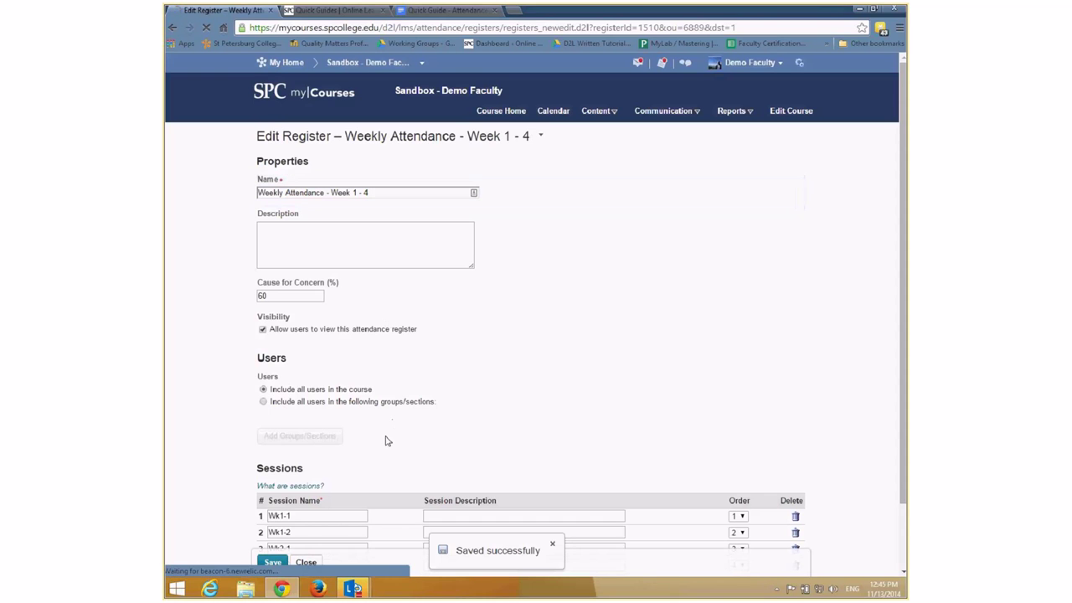
Step: View the actions available for the Weekly Attendance - Week 1 - 4 register in the register list
click(377, 206)
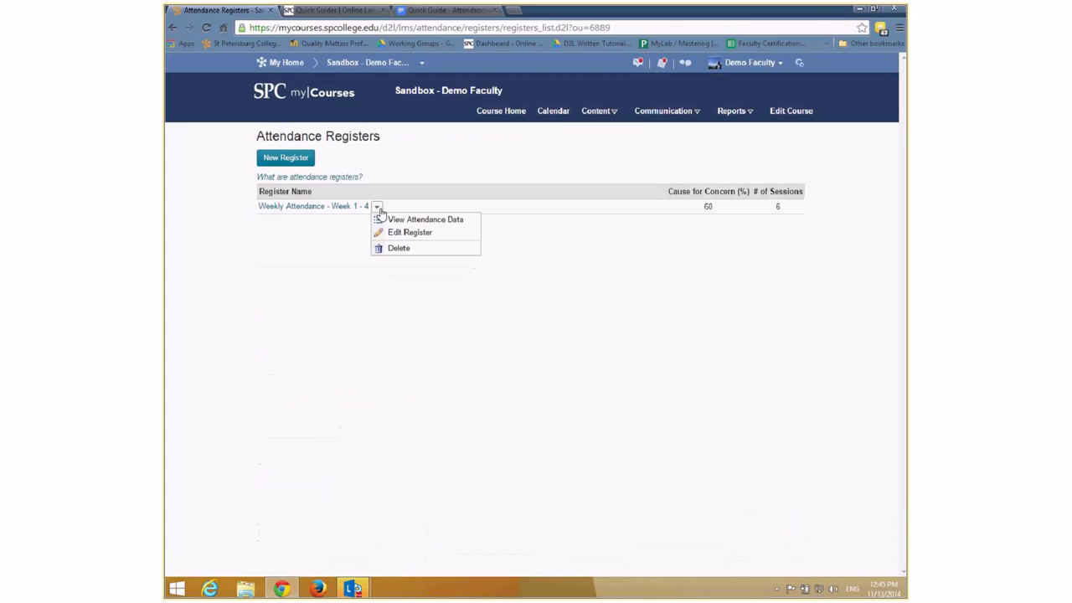
click(552, 271)
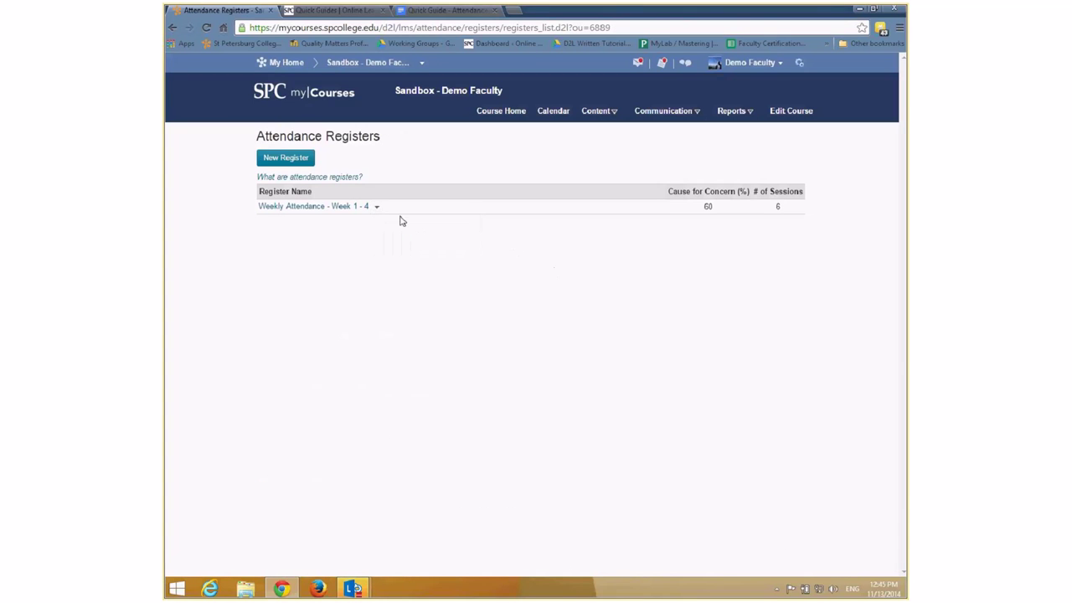
click(377, 207)
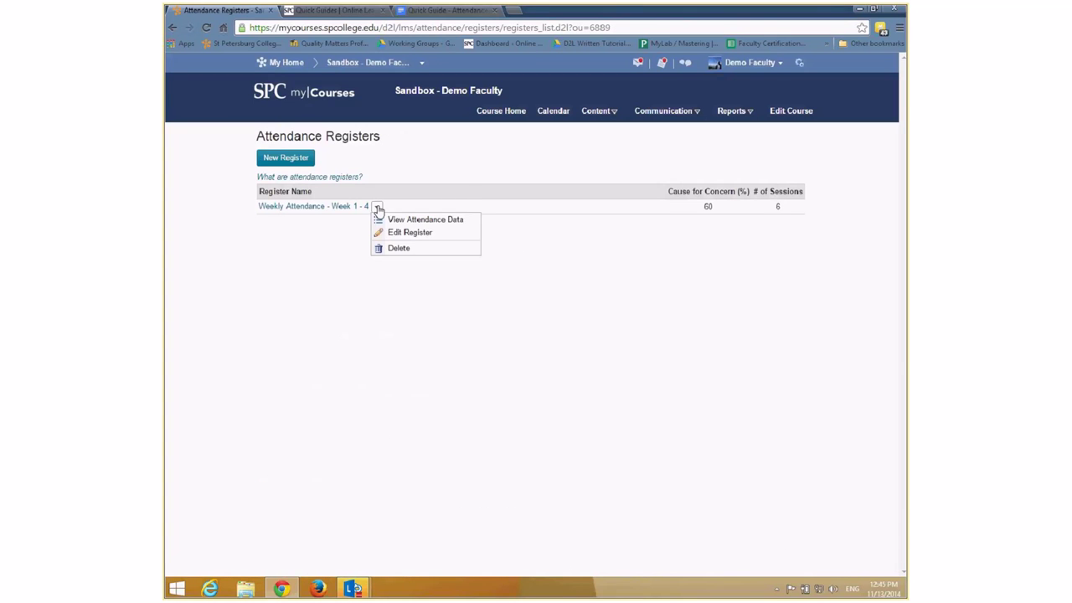